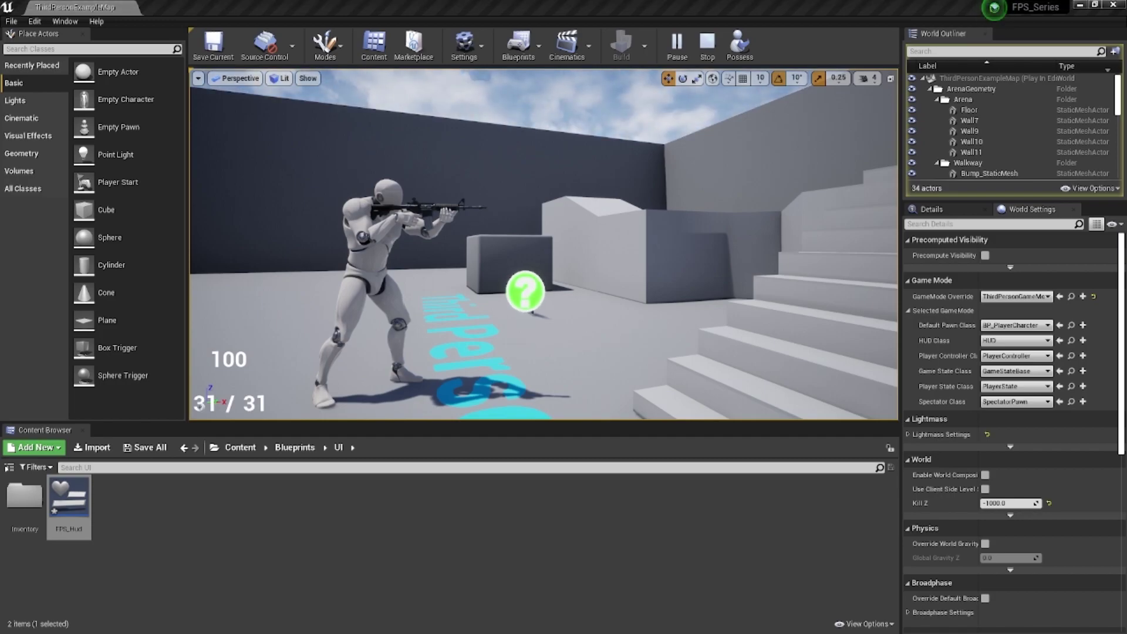
Step: Possess the player character in the running preview, move around and fire a shot, and end the play session
left_click(738, 44)
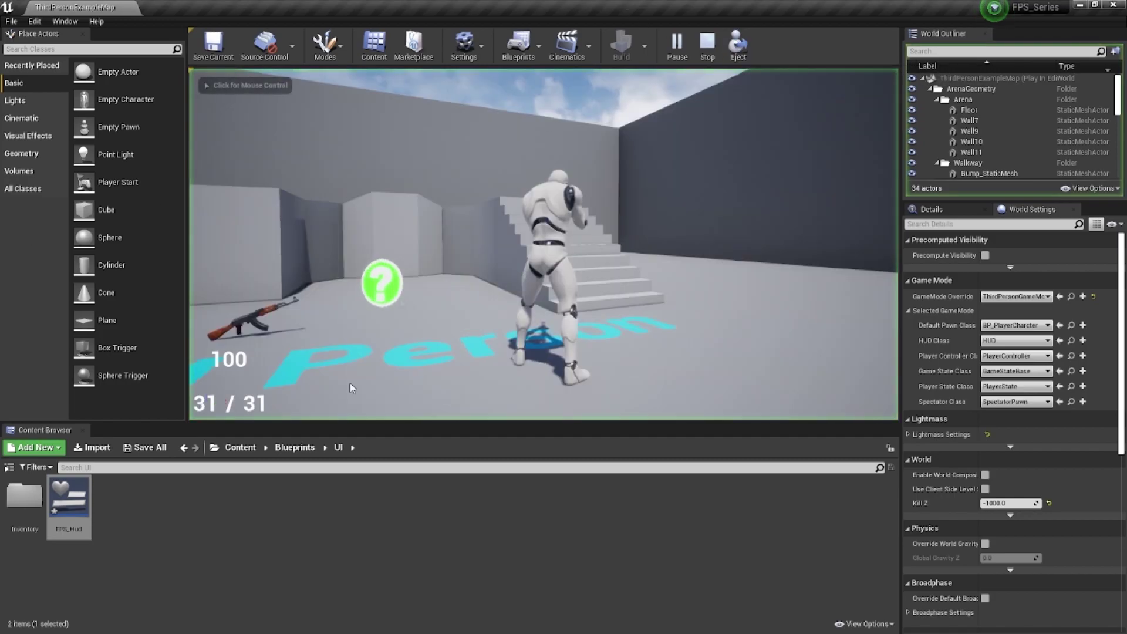
left_click(264, 352)
key("w")
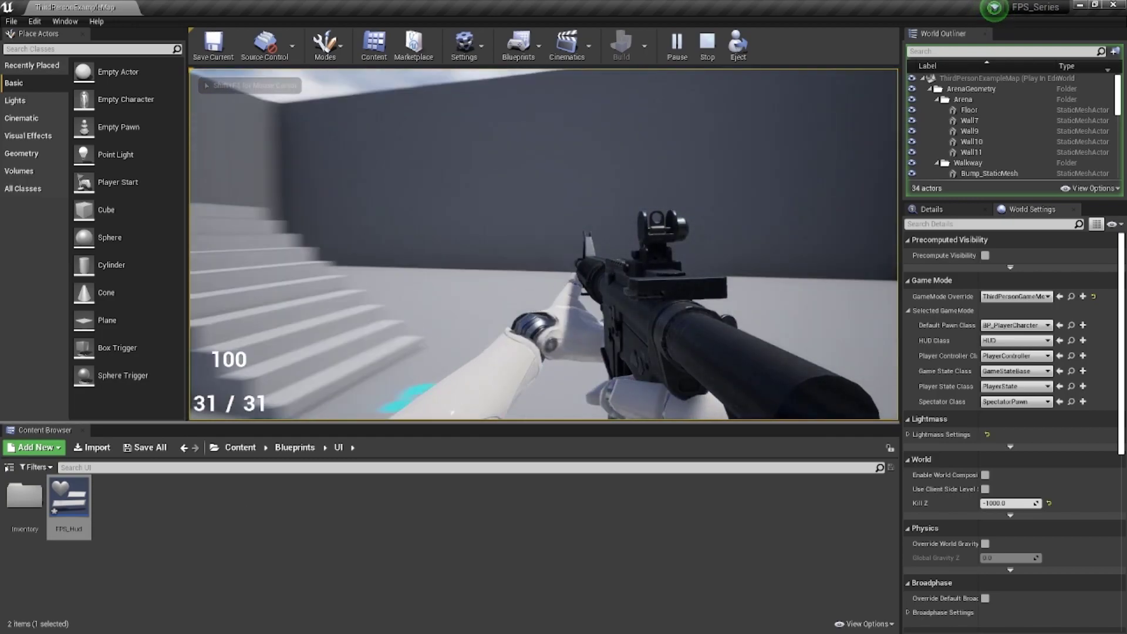
left_click(544, 244)
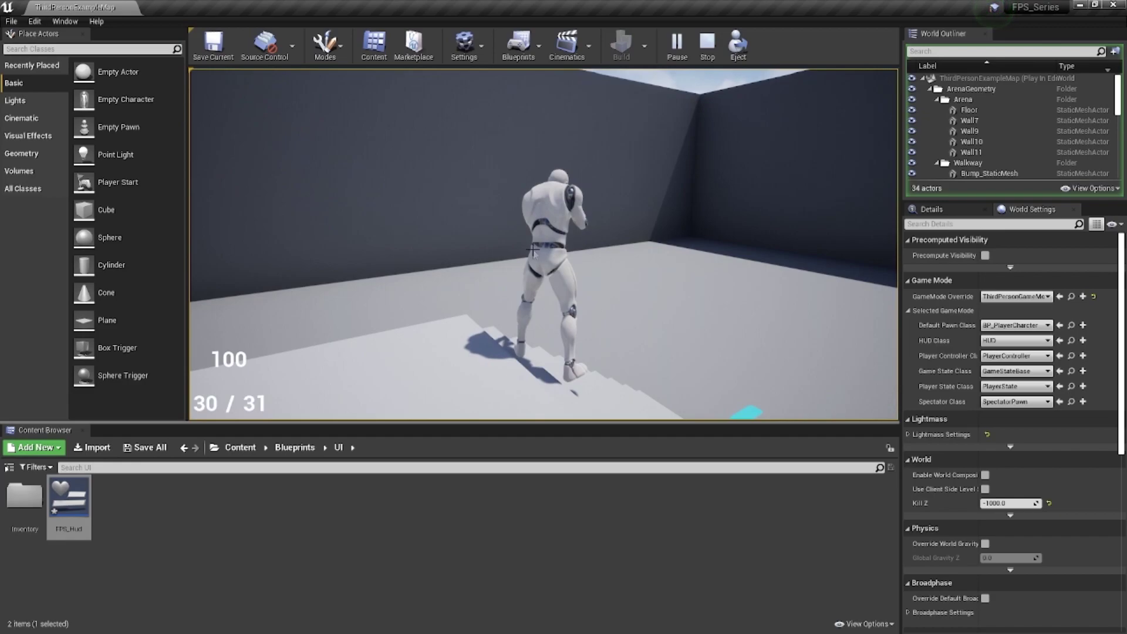
key("Escape")
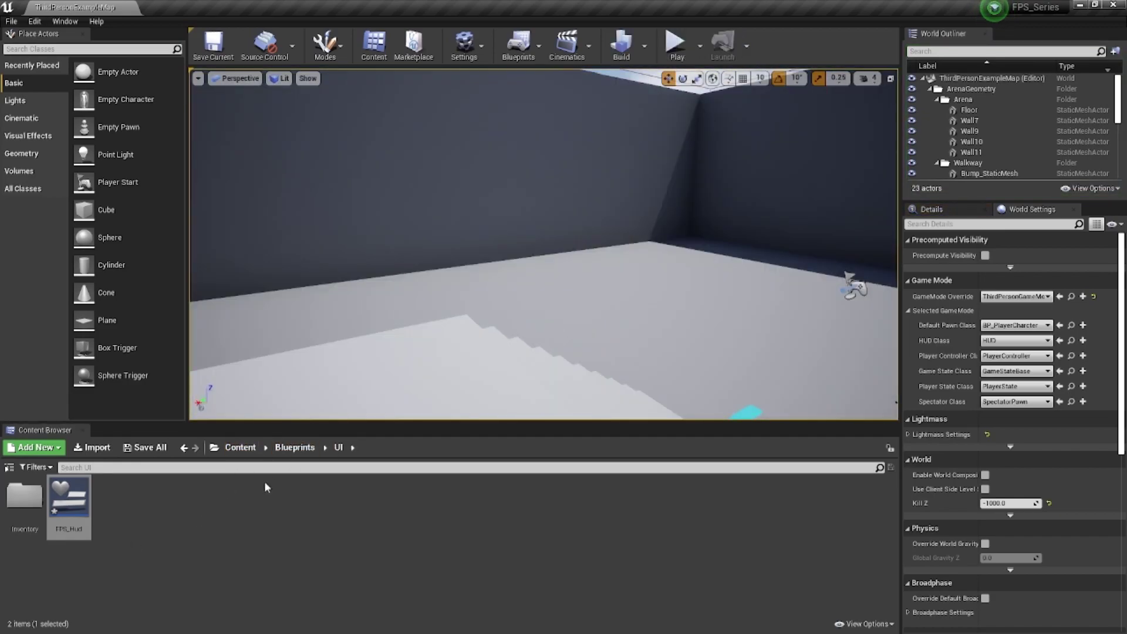
Step: Open the FPS_Hud widget blueprint from the Content/Blueprints/UI folder
left_click(236, 450)
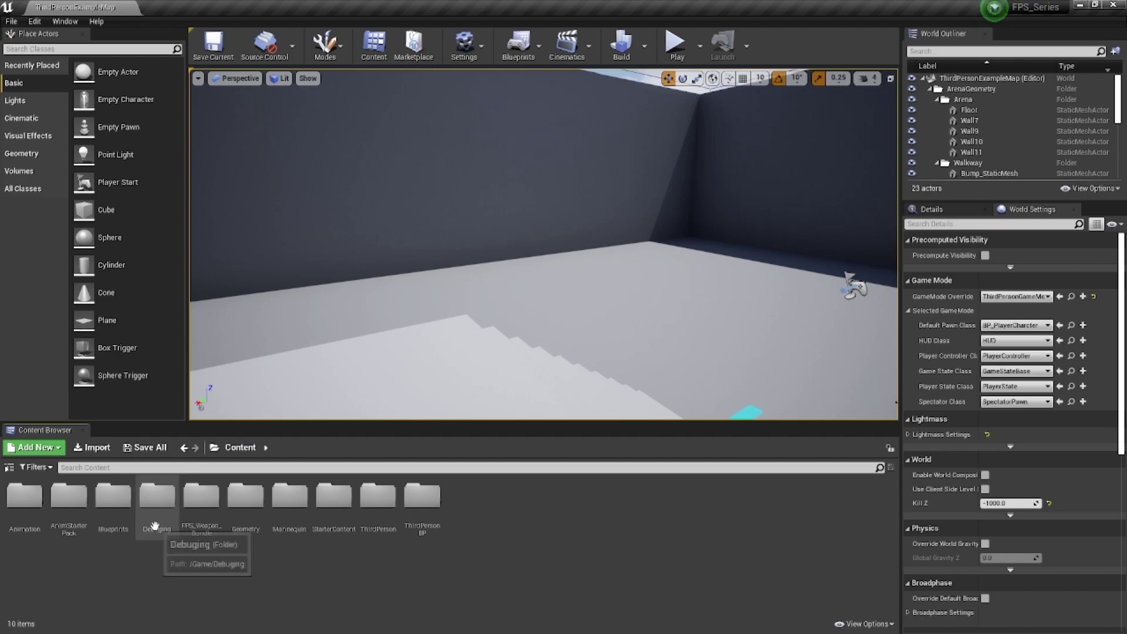
double_click(118, 530)
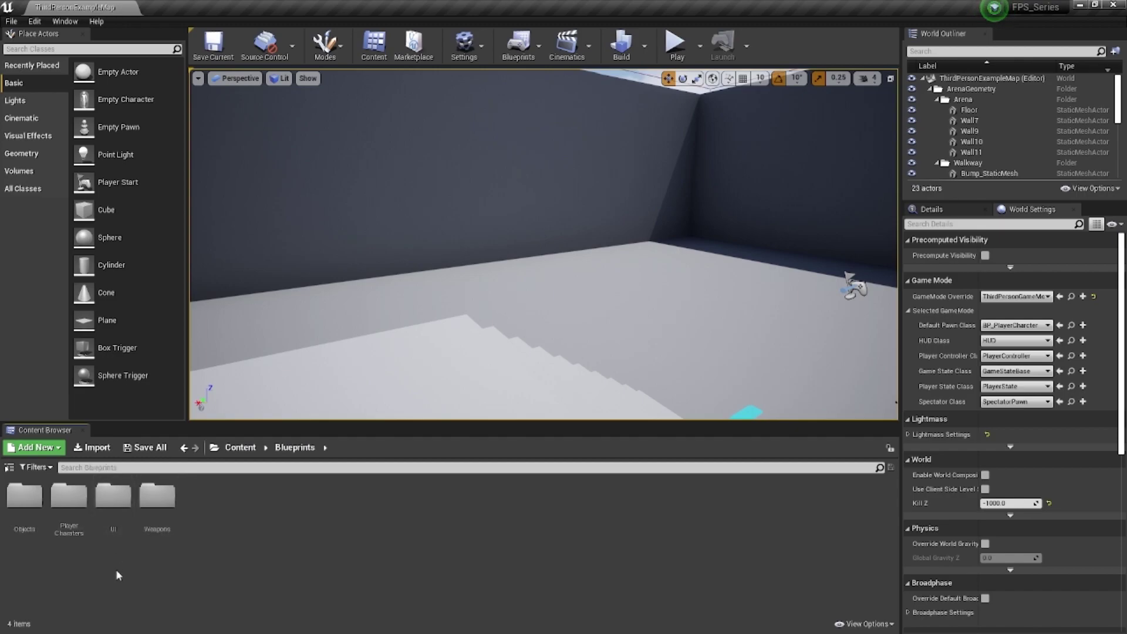
double_click(114, 499)
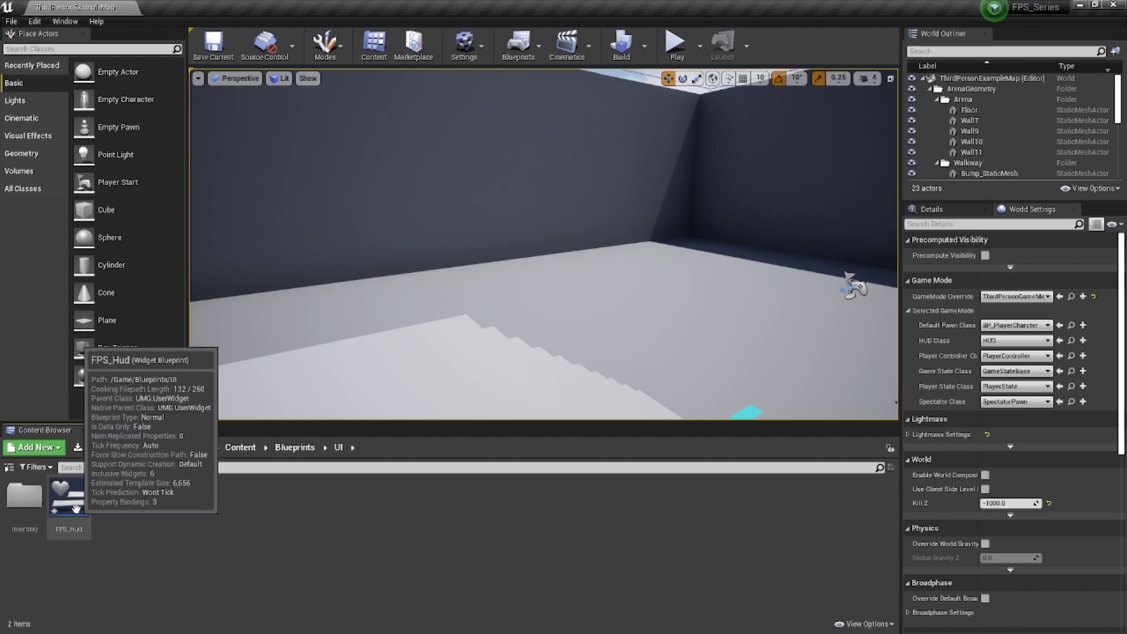
double_click(74, 508)
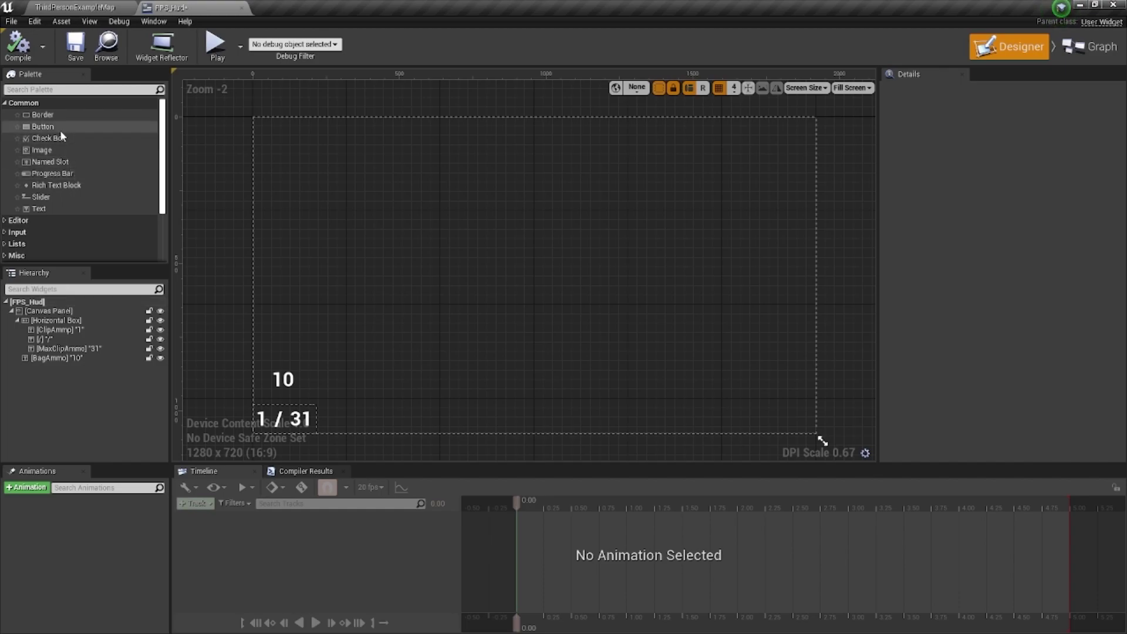
Step: Add an Image widget to the HUD canvas and rename it Crosshair
left_click_drag(63, 150, 269, 127)
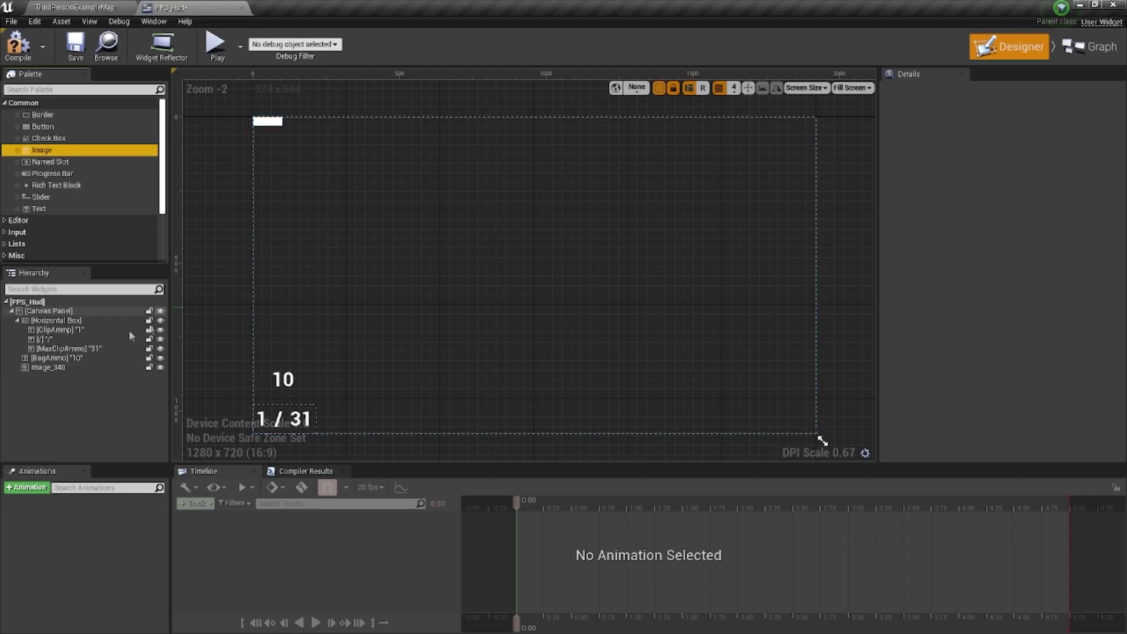
left_click(41, 368)
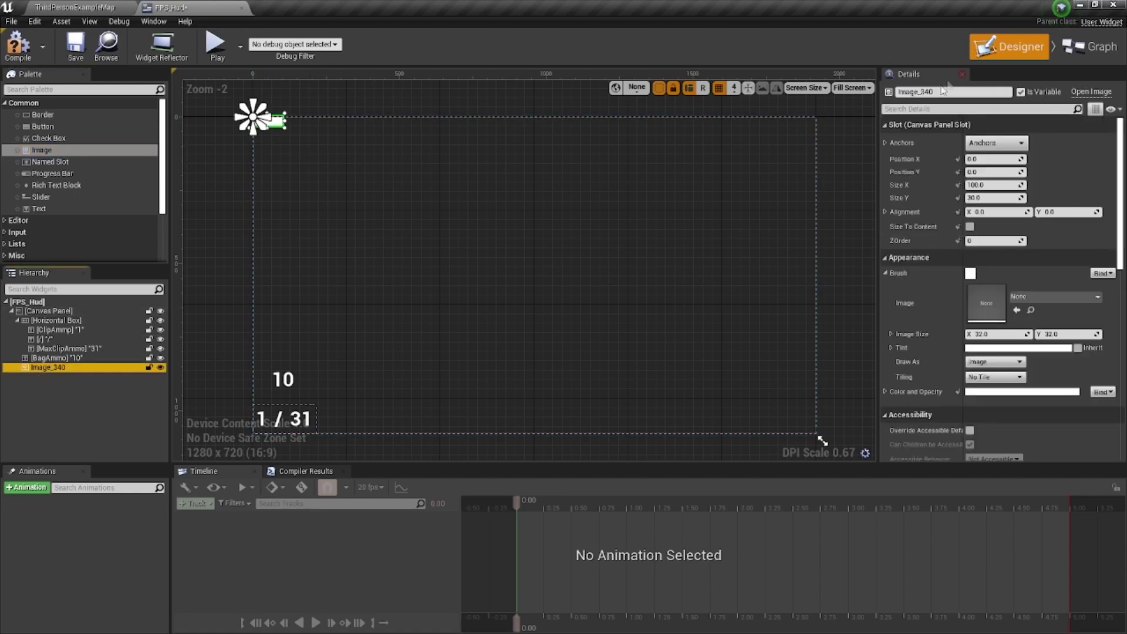
left_click(937, 92)
type("Cross")
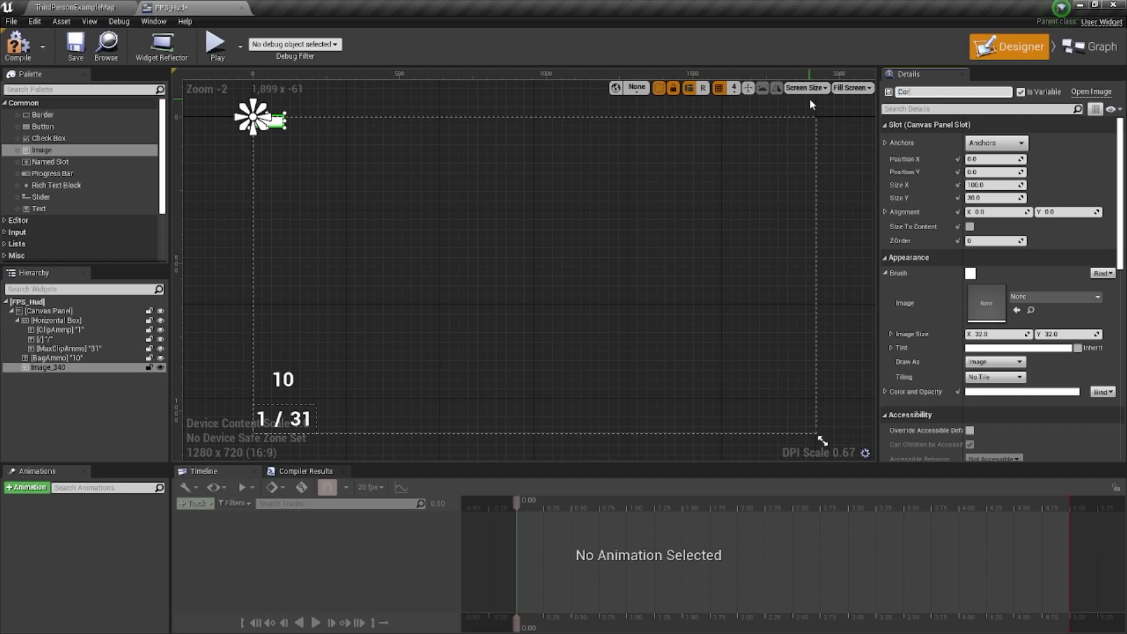
type("hair")
key("Return")
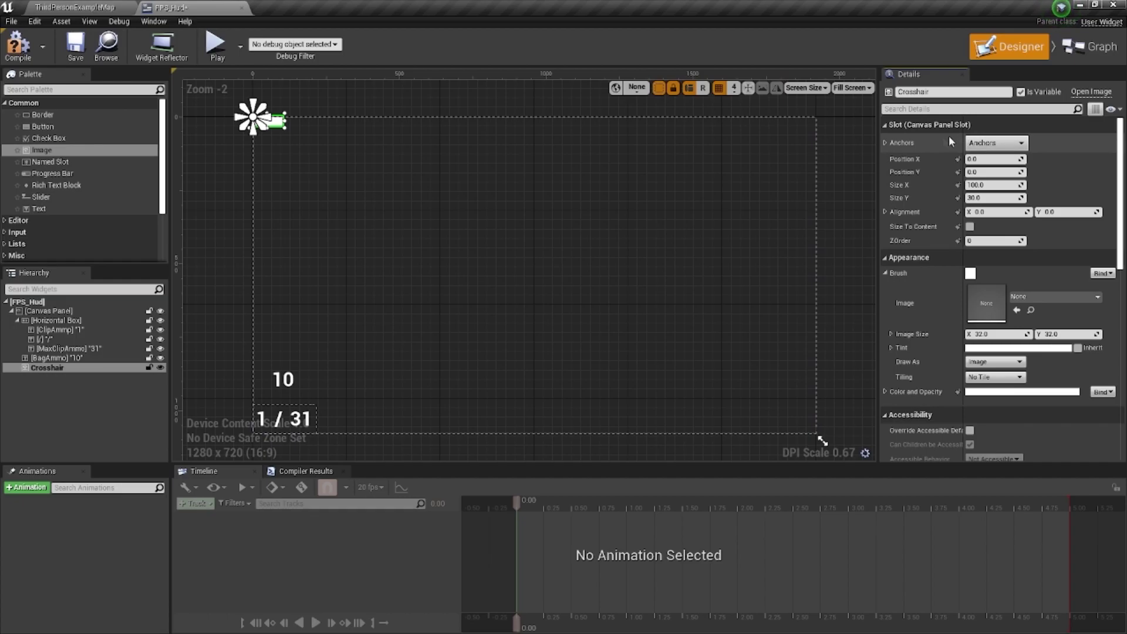
Step: Anchor the Crosshair image to the centre of the canvas and set its Position X and Y to 0
left_click(979, 144)
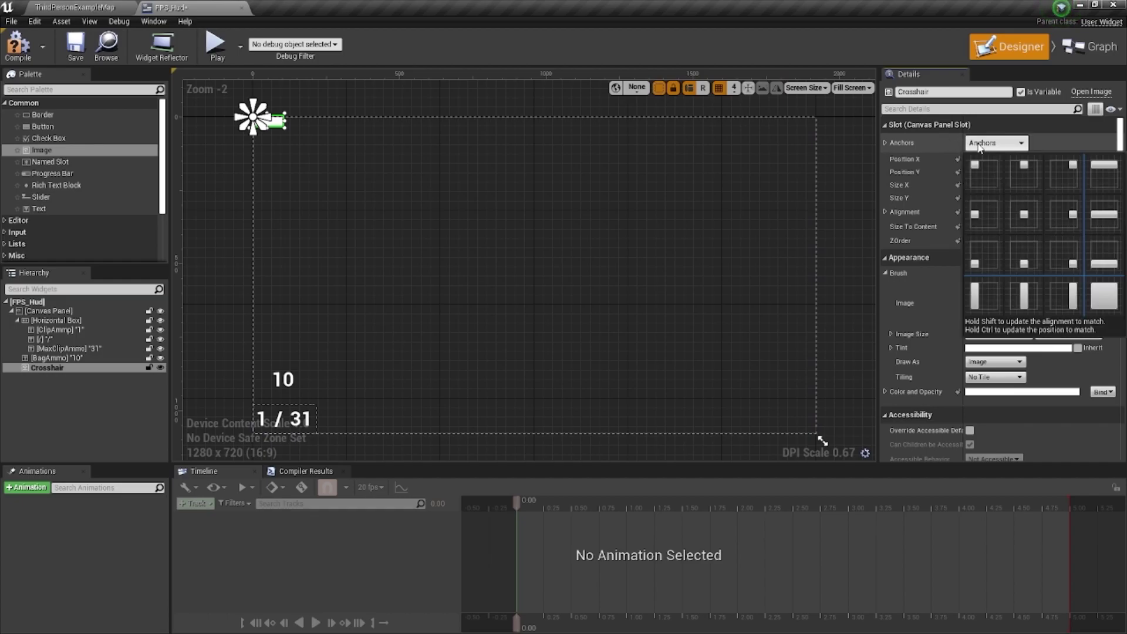
left_click(1026, 216)
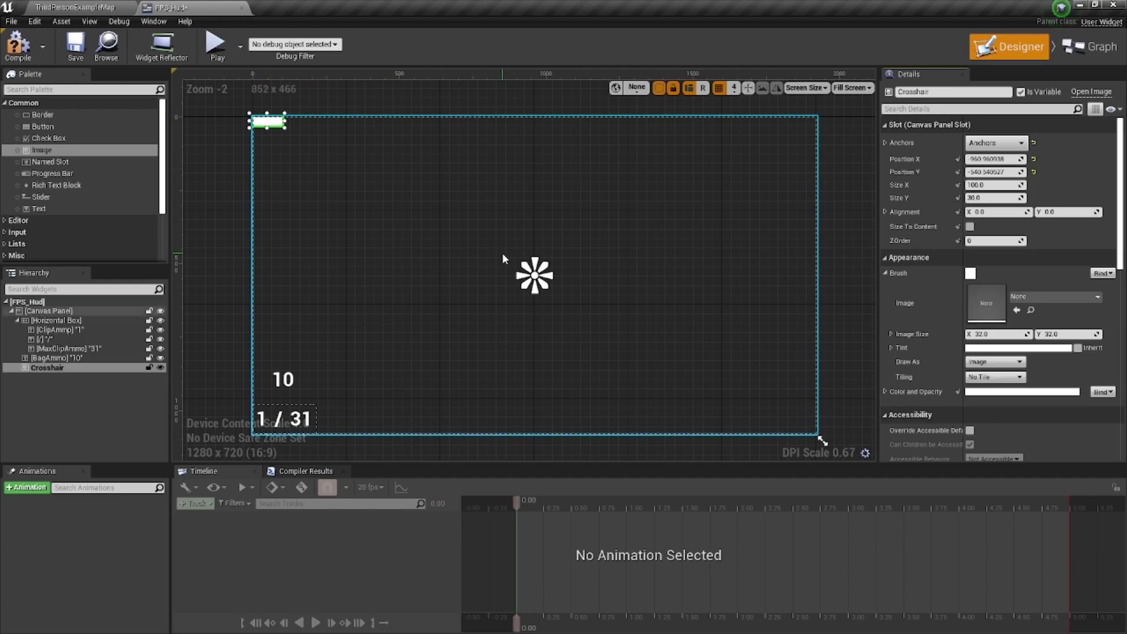
left_click(1002, 158)
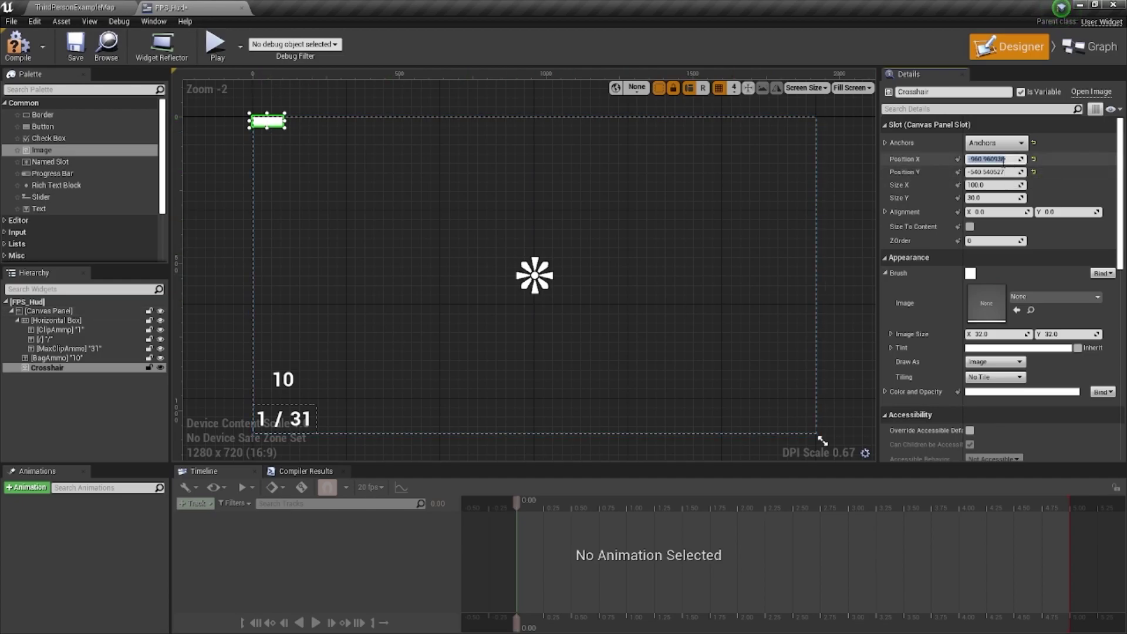
type("01")
key("Tab")
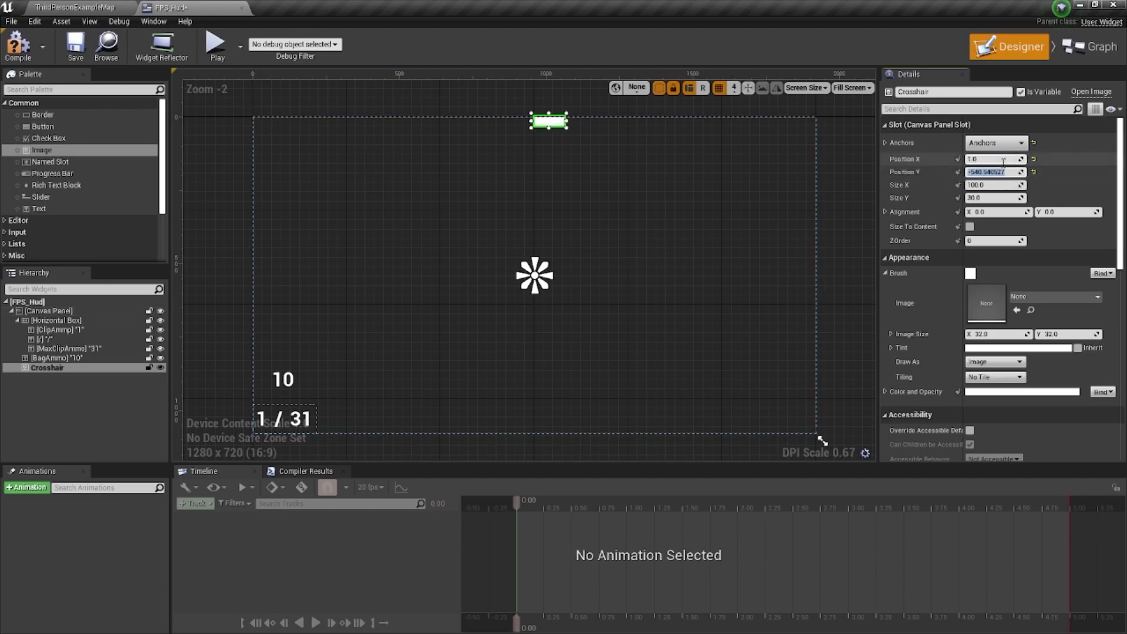
type("0")
key("shift+Tab")
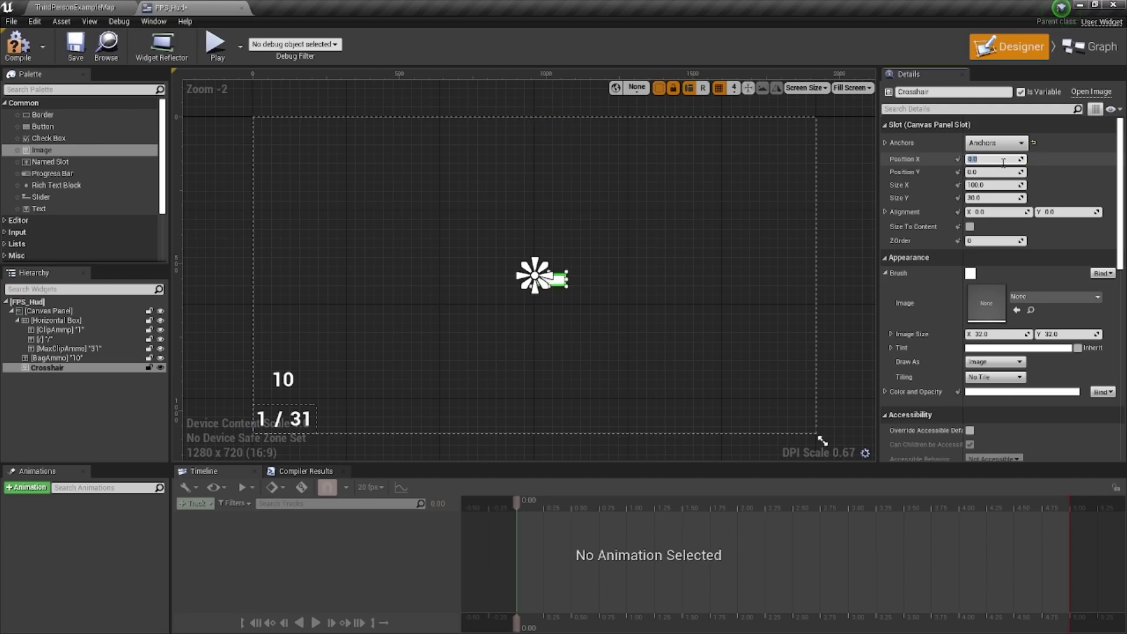
Step: Set the Crosshair image's Size X to 1 and Size Y to 10
left_click(991, 184)
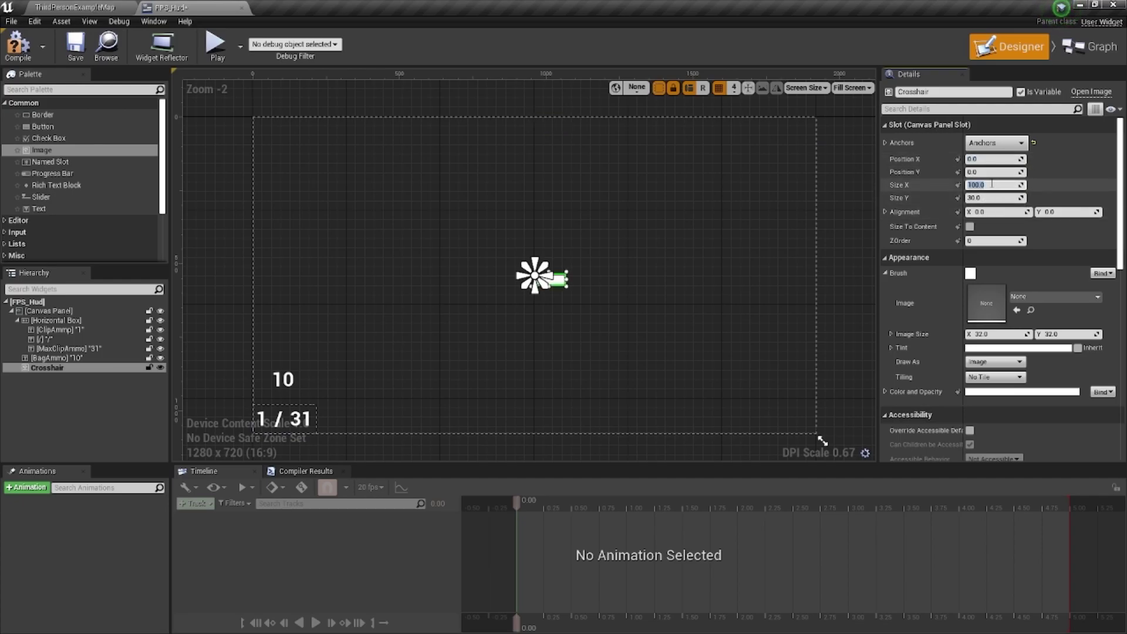
type("1")
key("Tab")
type("0")
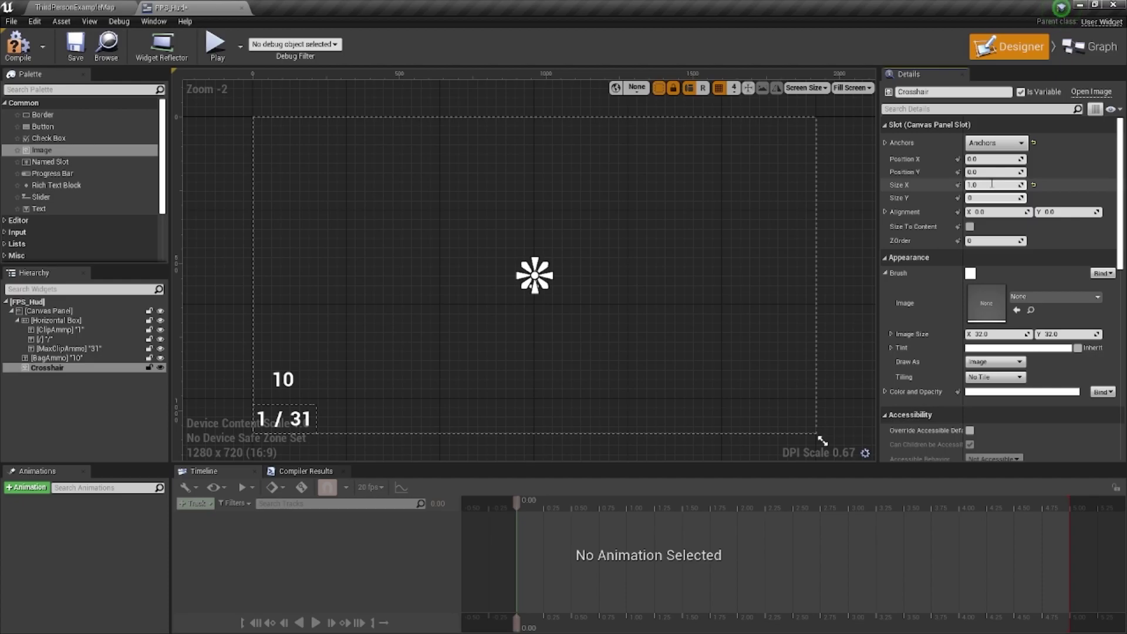
key("BackSpace")
type("10")
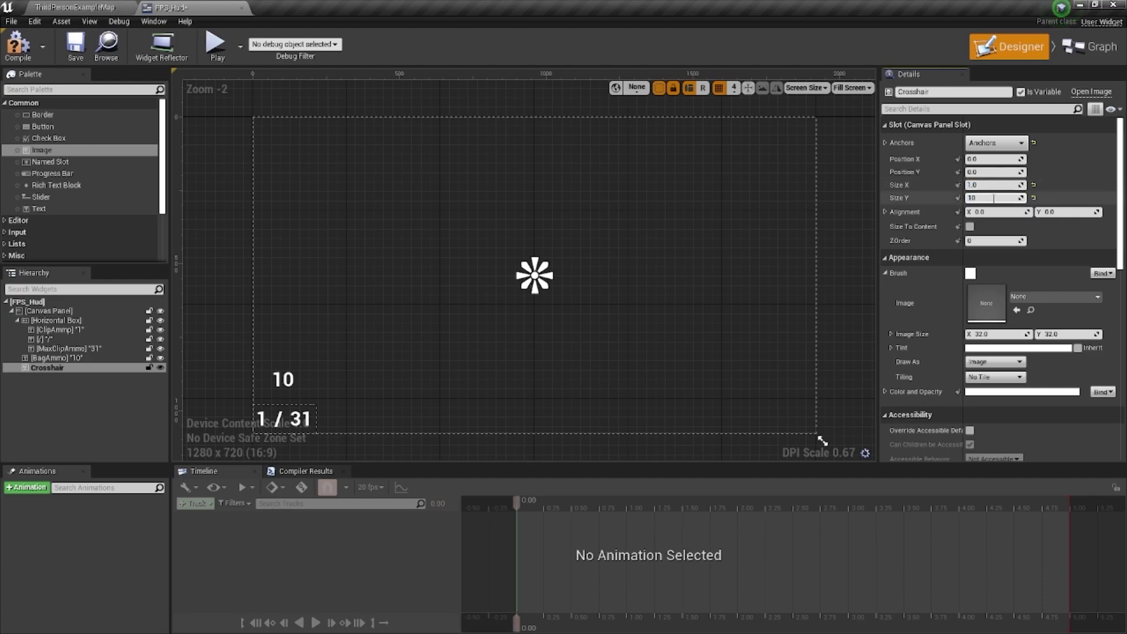
Step: Set the Crosshair image's Alignment to 0.5 in both X and Y
left_click(997, 213)
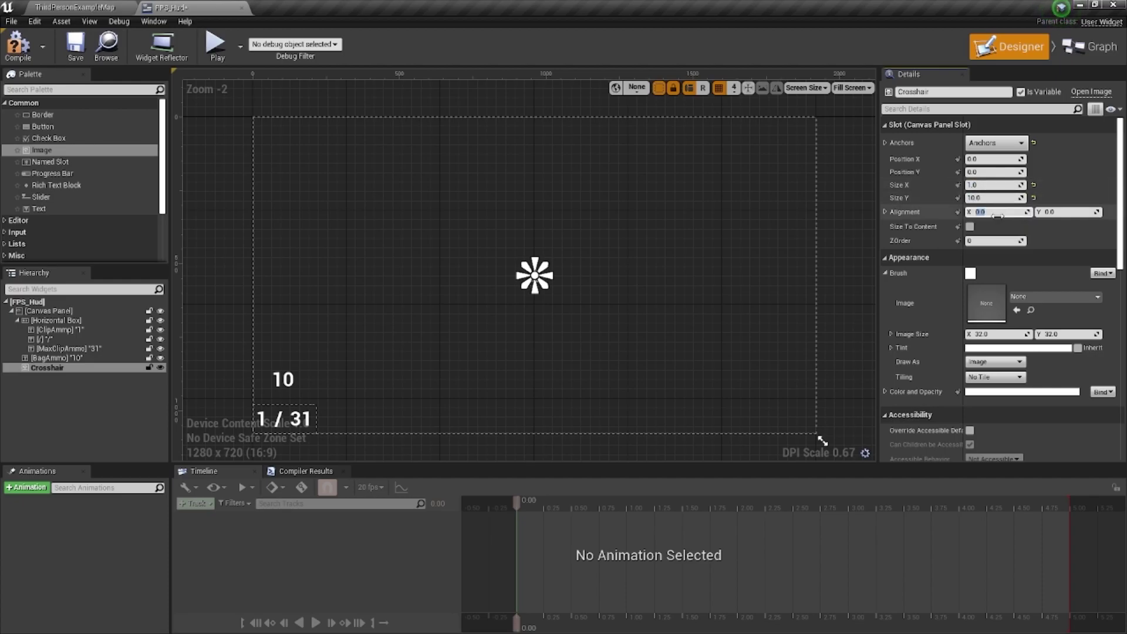
type("0.5")
key("Tab")
scroll(540, 281, "up", 16)
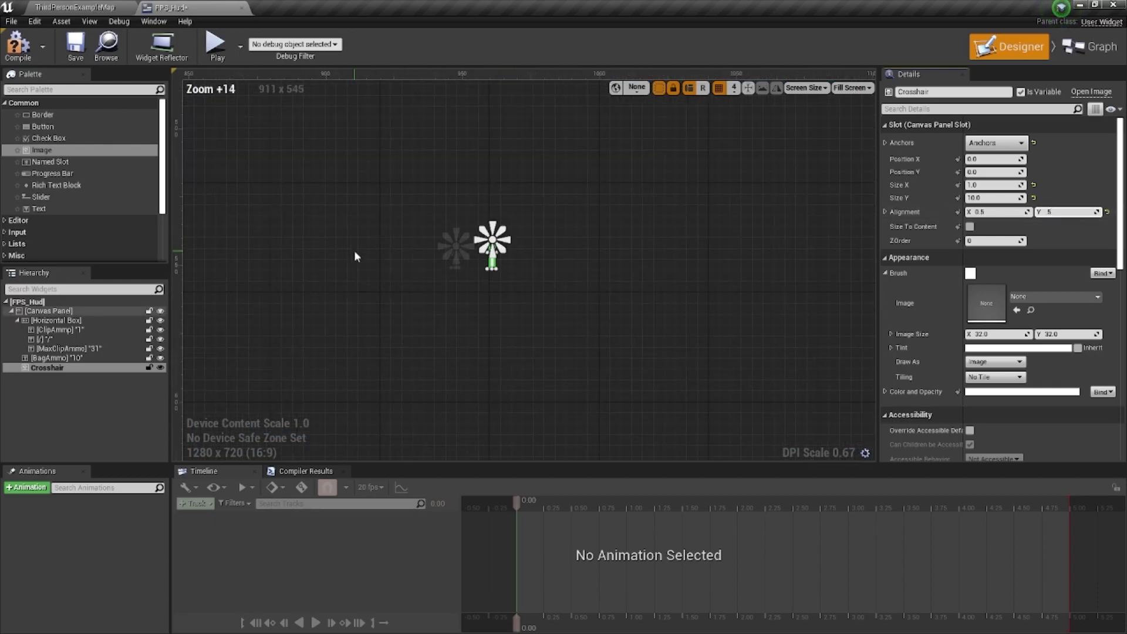
scroll(354, 257, "up", 3)
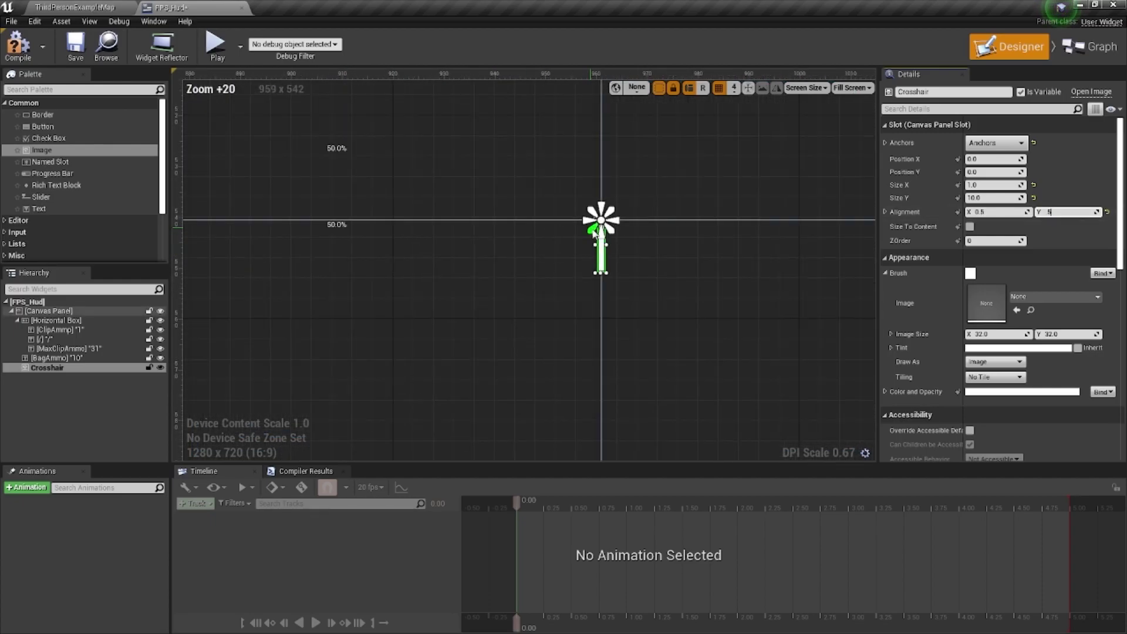
Step: Set the Crosshair image's Size X to 10
left_click(992, 184)
type("10")
key("Return")
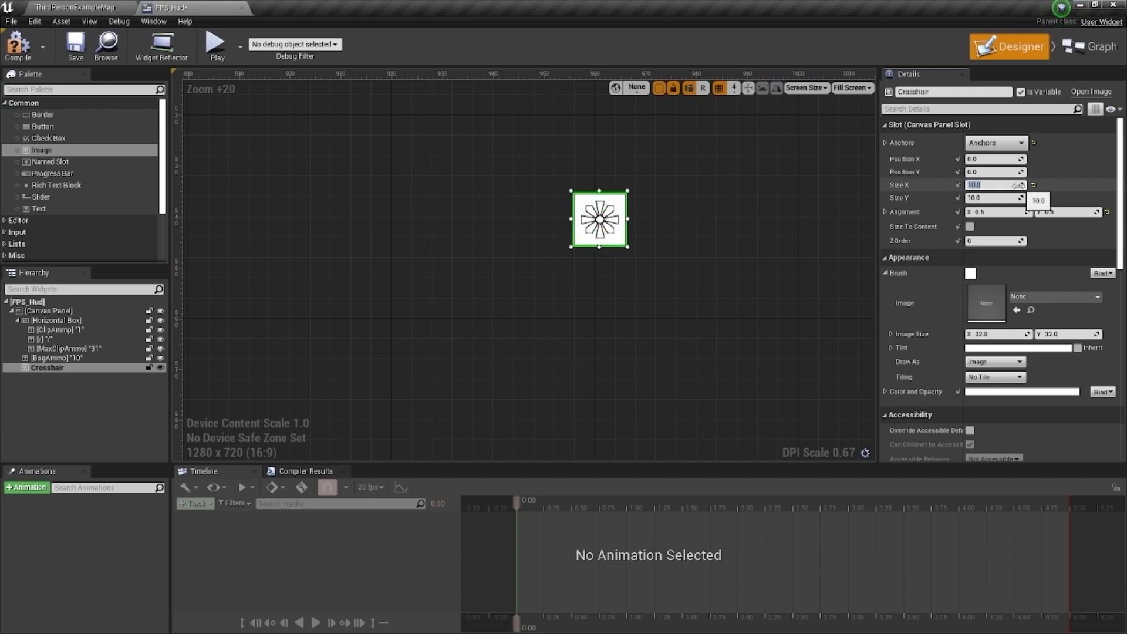
Step: Set the Crosshair image's Alignment X and Y to 0
left_click(999, 212)
type("0")
key("Tab")
type("0")
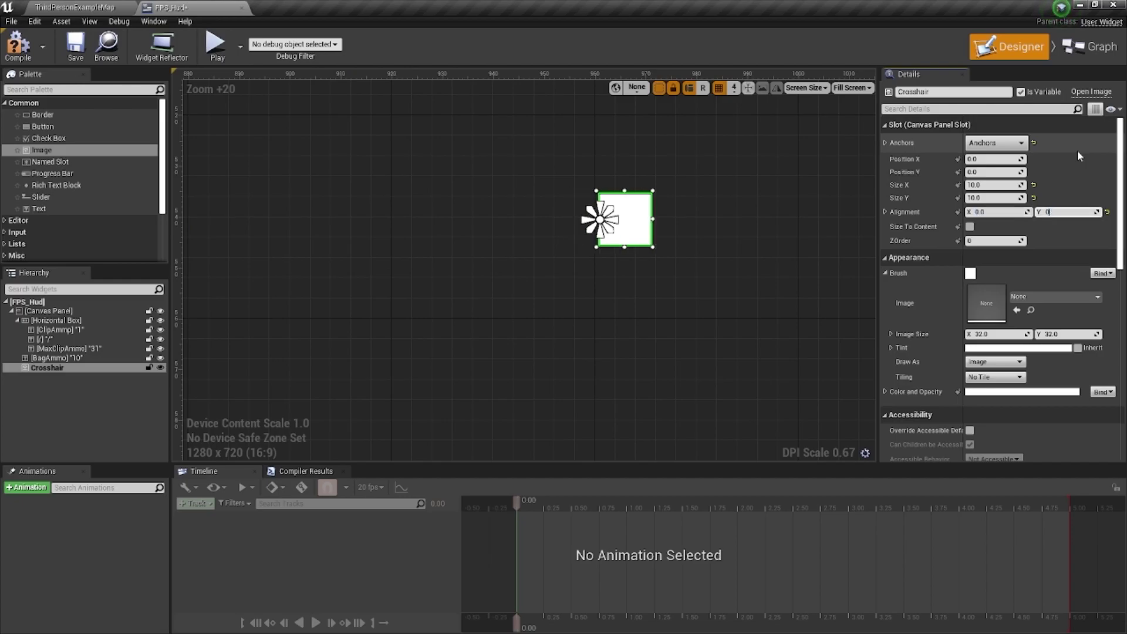
key("Return")
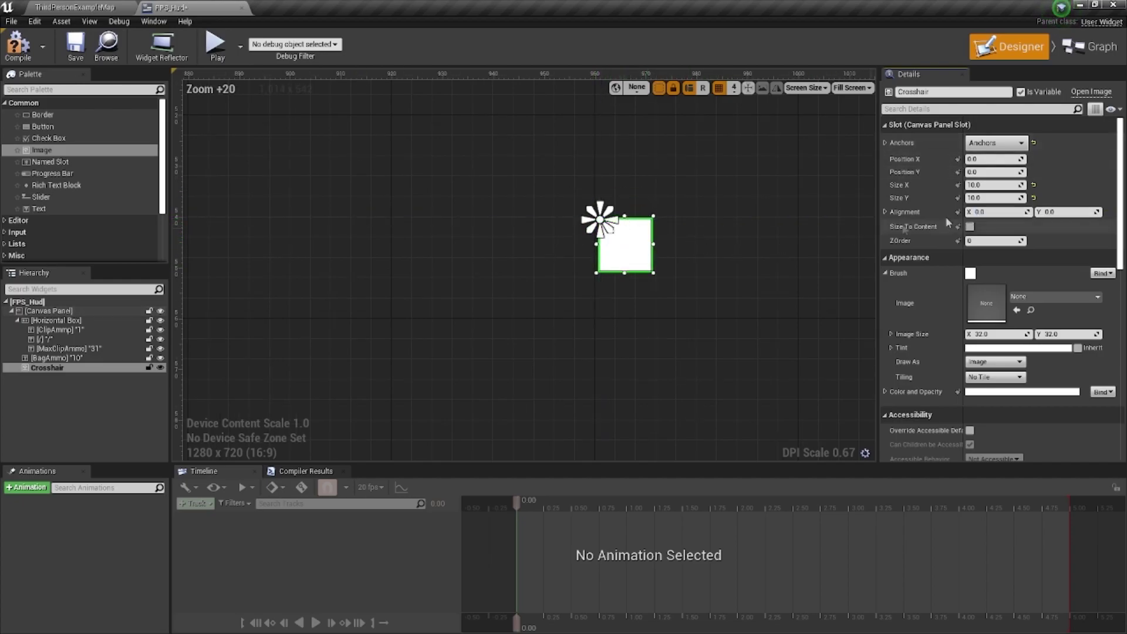
Step: Try shifting the Crosshair image along its Position X and set the value back to 0
mouse_move(987, 162)
left_mouse_down()
mouse_move(996, 161)
mouse_move(975, 162)
mouse_move(991, 161)
left_mouse_up()
left_click(992, 159)
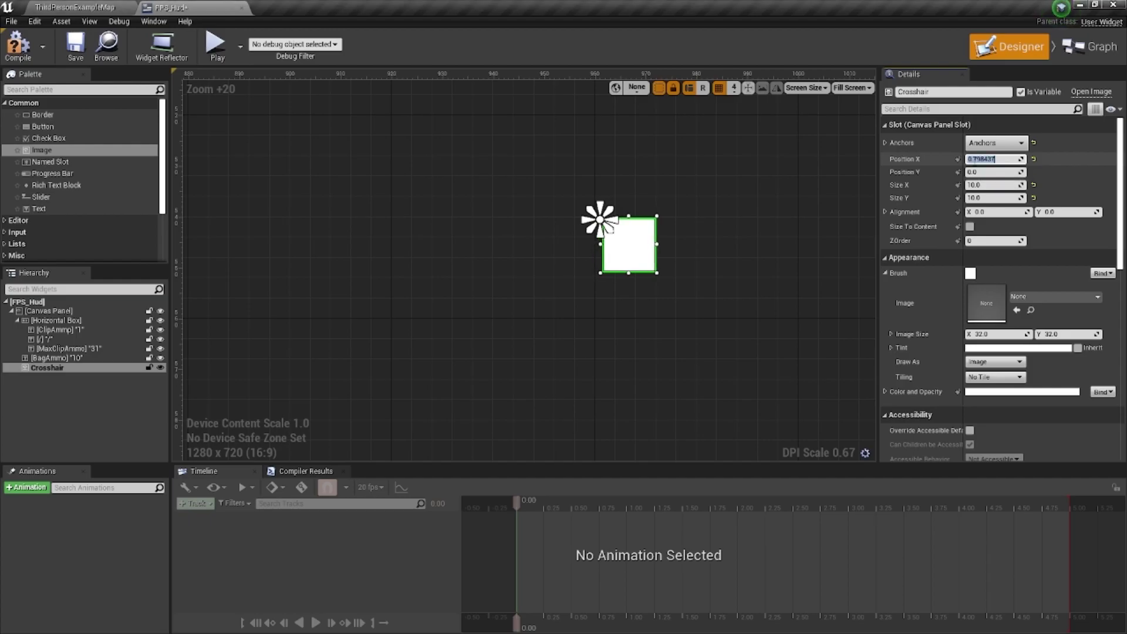
type("0")
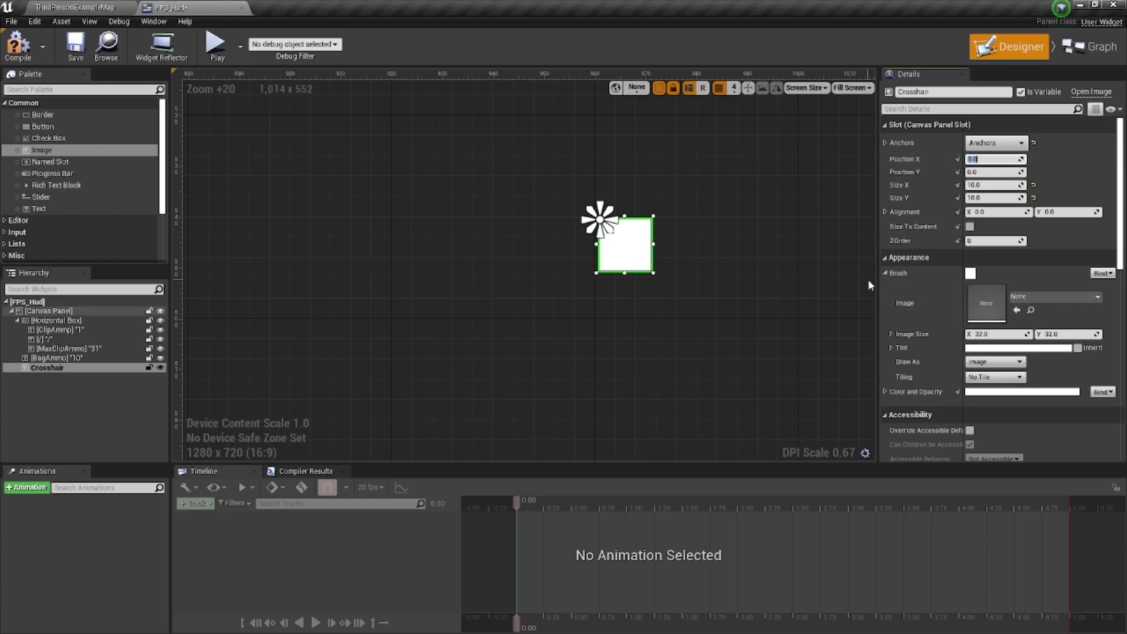
Step: Restore the Crosshair image's centred Alignment with X 0.5 and Y 0.5
left_click(986, 212)
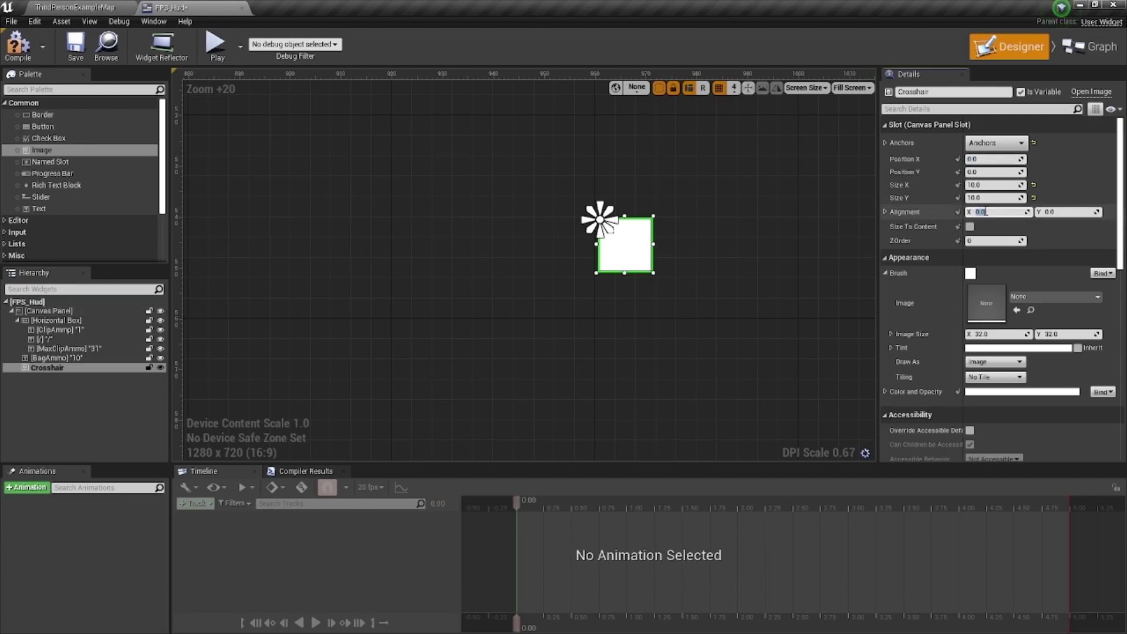
type("0.5")
key("Tab")
type("0.5")
key("Return")
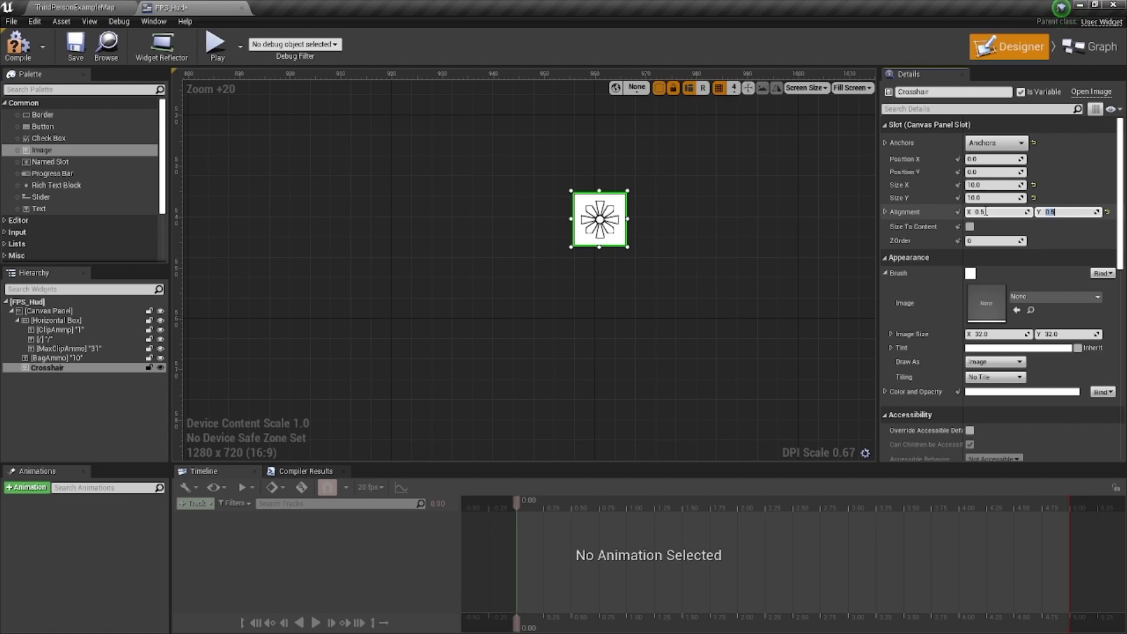
key("Return")
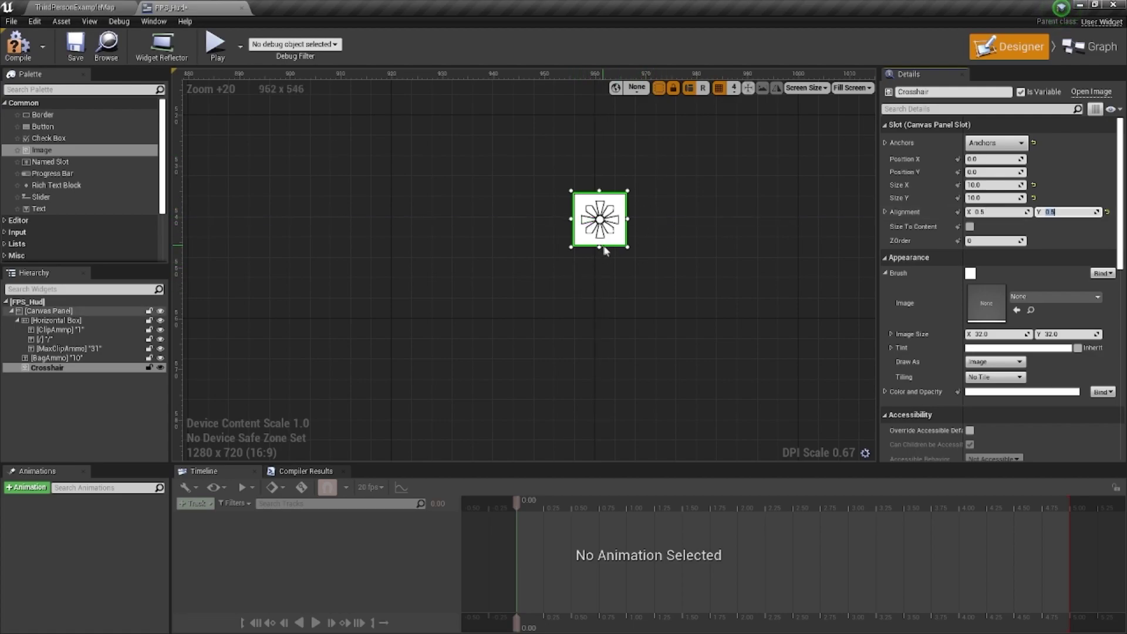
Step: Try the M_Ammo_12gauge material instance as the Crosshair image's brush image
scroll(608, 274, "down", 3)
scroll(609, 278, "down", 2)
scroll(609, 278, "up", 2)
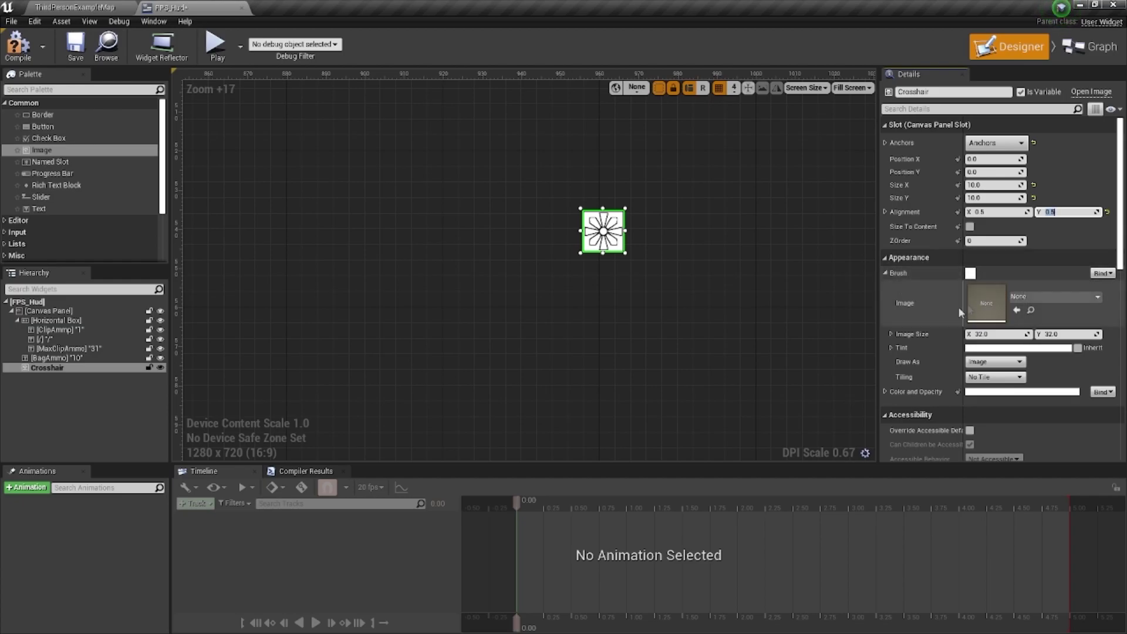
left_click(888, 273)
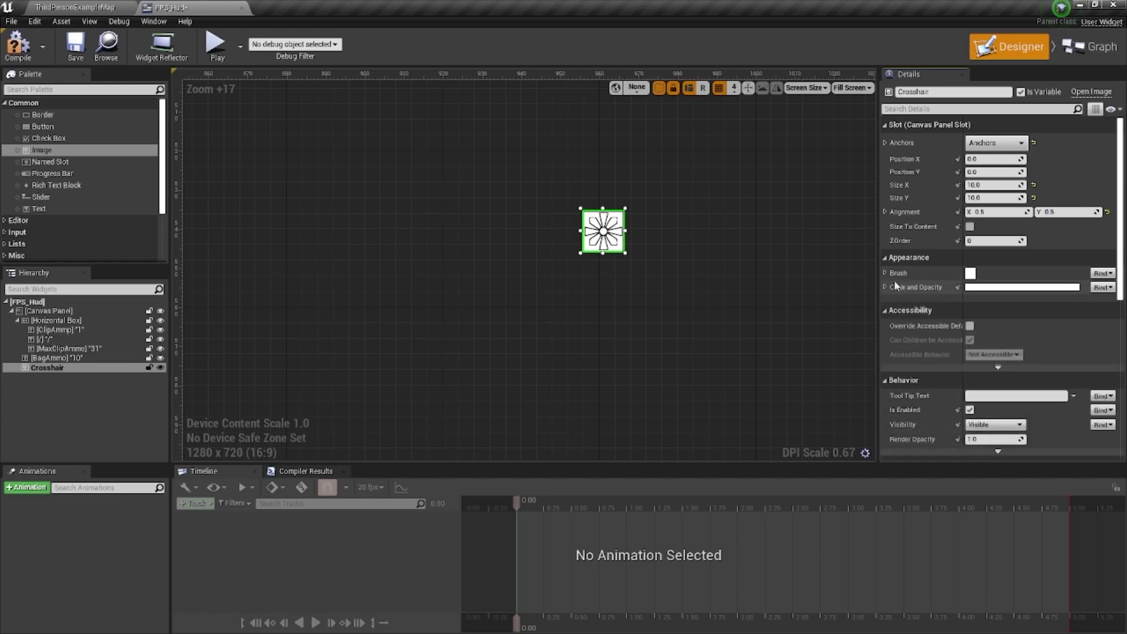
left_click(887, 275)
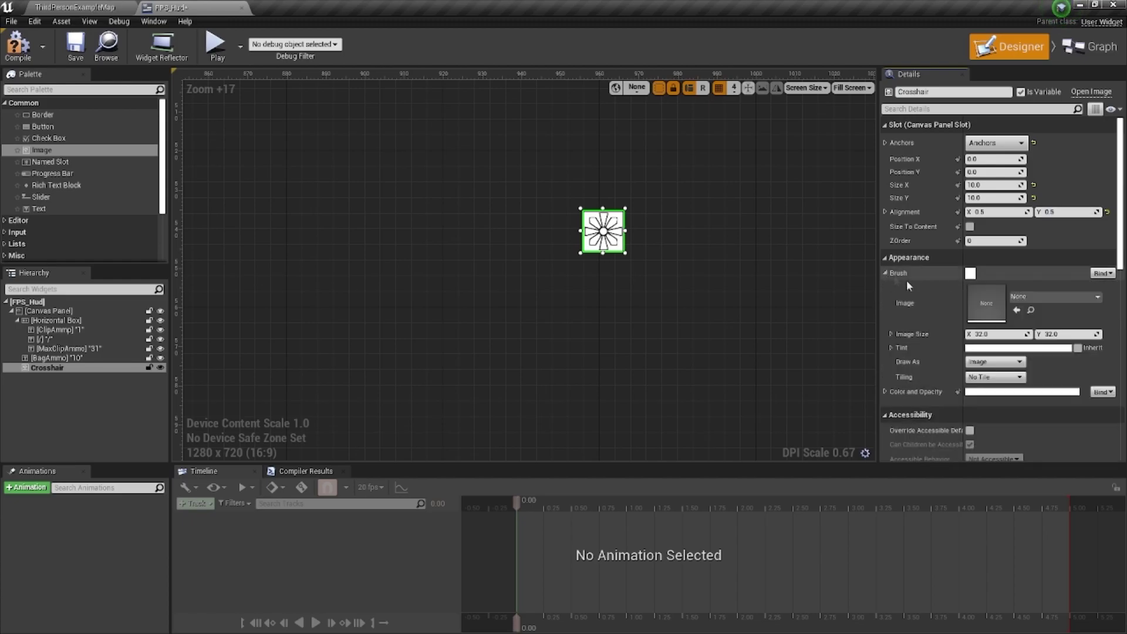
left_click(1037, 299)
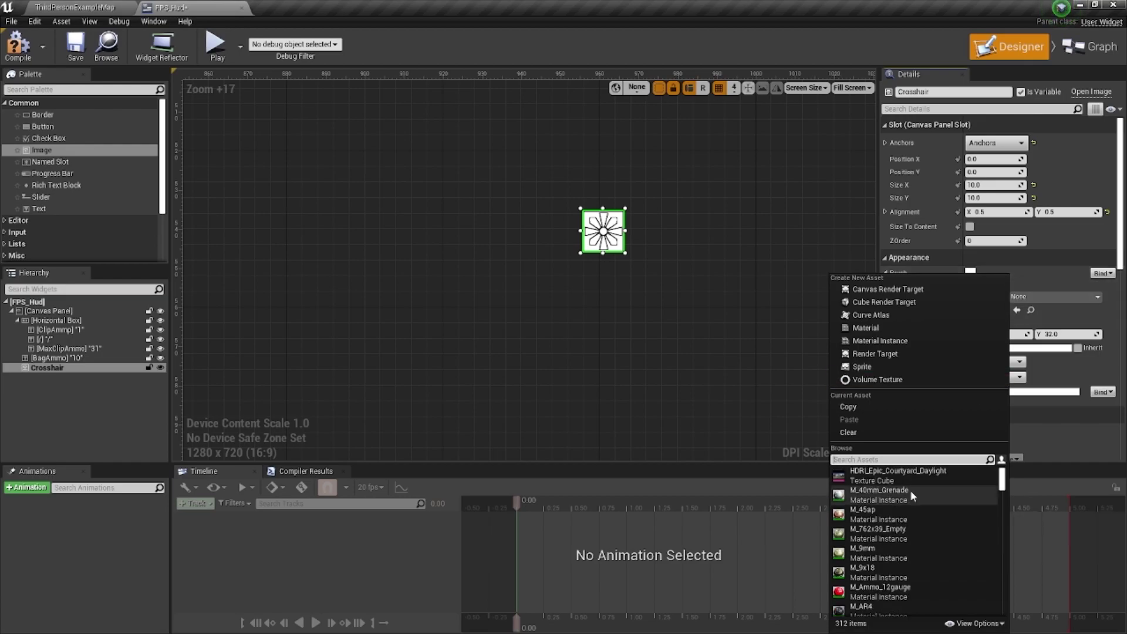
scroll(888, 544, "down", 2)
left_click(915, 568)
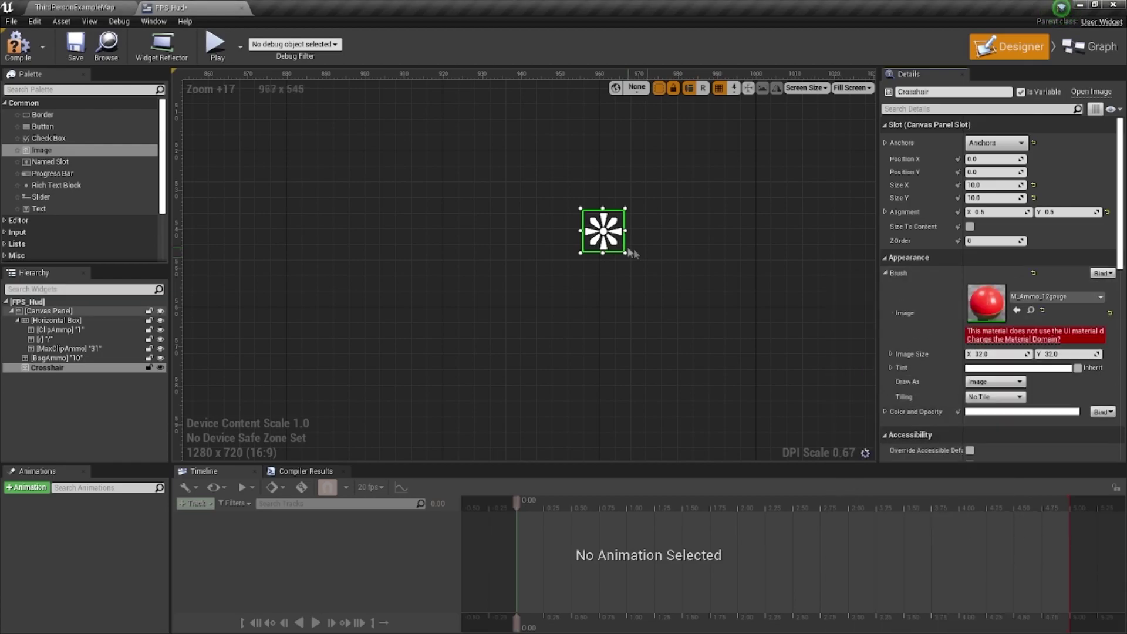
Step: Try the M_Bush and M_CobbleStone_Pebble materials in turn as the Crosshair's brush image
left_click(1001, 305)
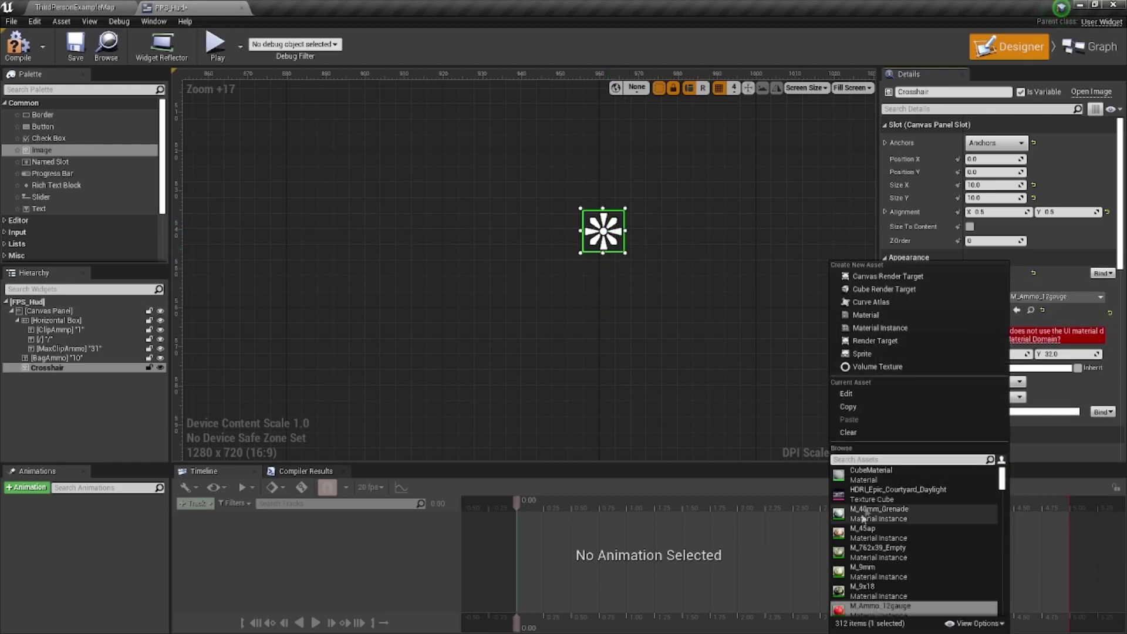
scroll(911, 534, "down", 1)
scroll(910, 561, "down", 2)
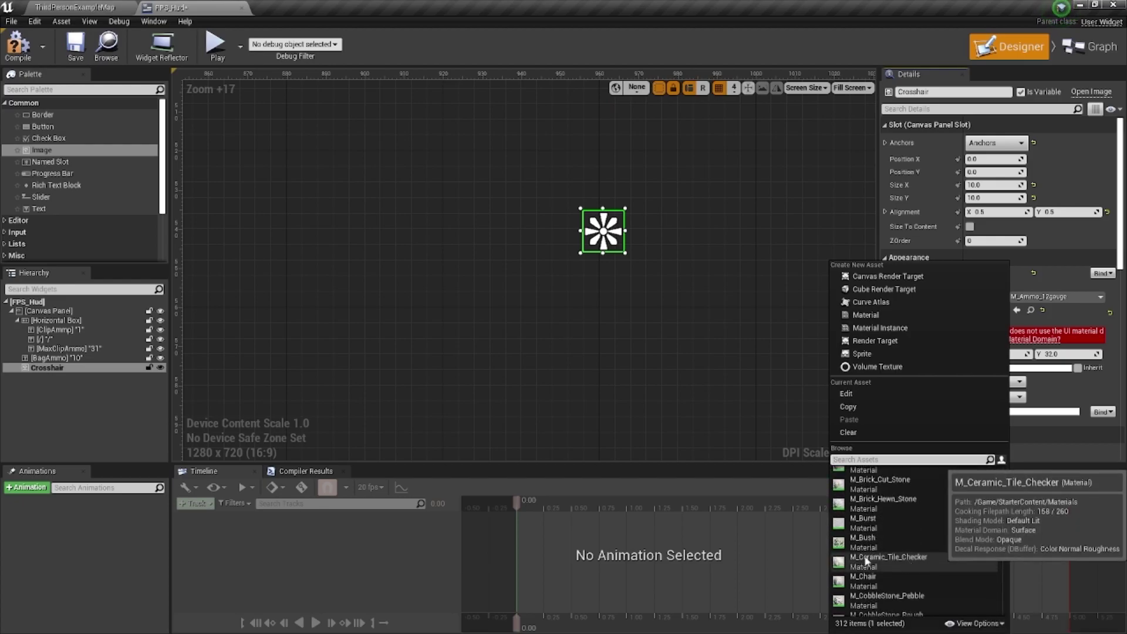
left_click(910, 604)
left_click(991, 306)
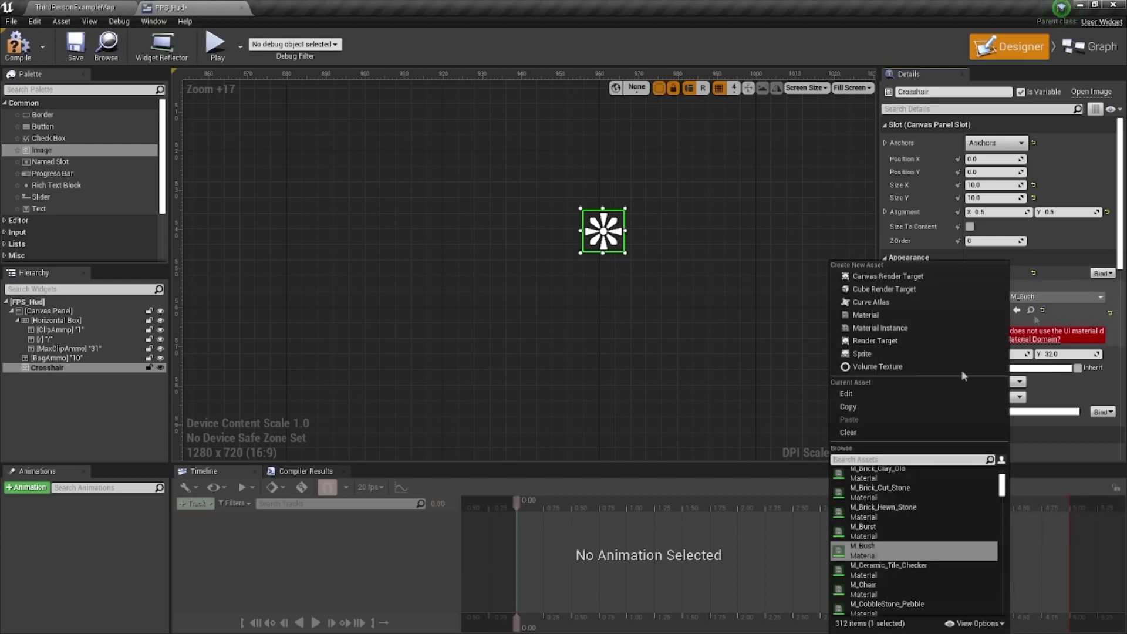
scroll(902, 556, "down", 1)
left_click(897, 529)
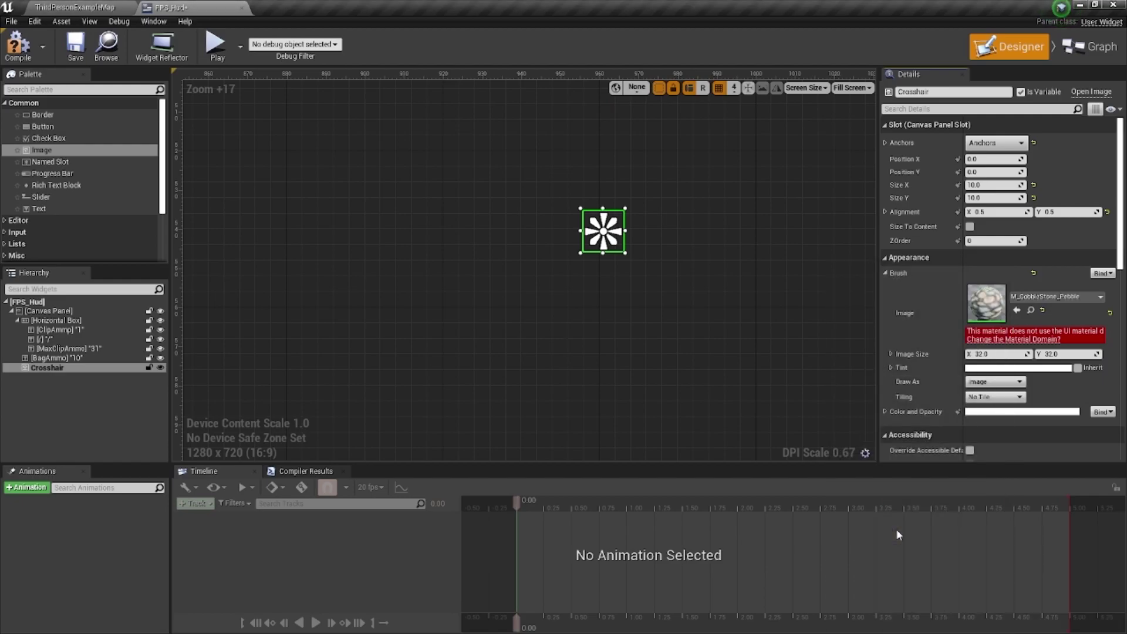
scroll(591, 252, "up", 3)
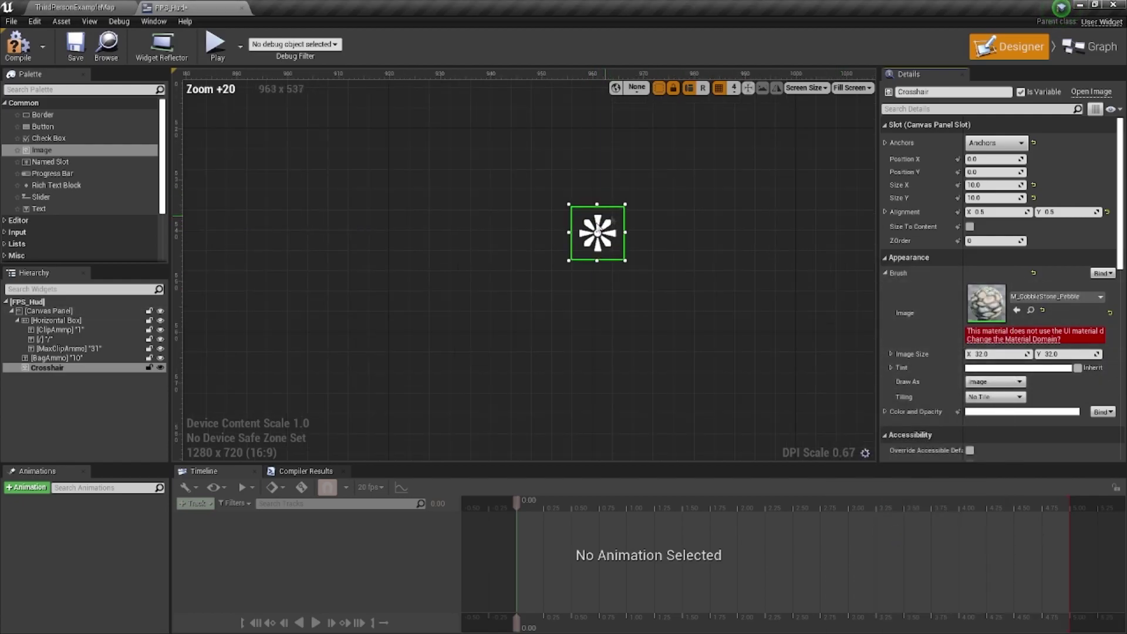
left_click_drag(589, 230, 589, 228)
scroll(590, 227, "down", 6)
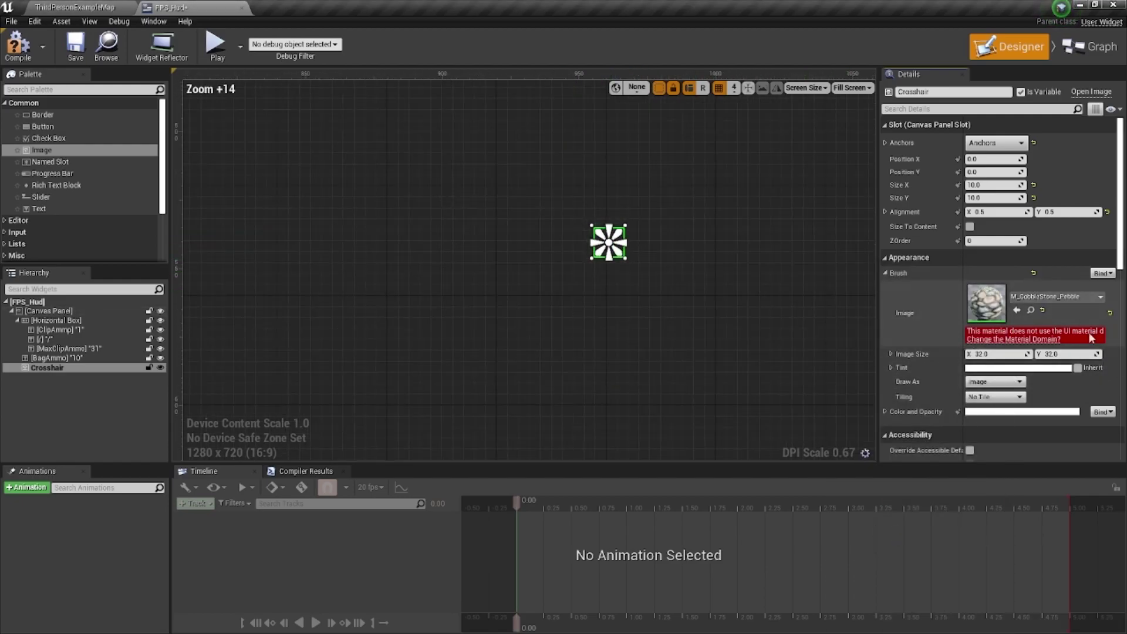
Step: Try the T_RockMesh_N and T_Scope_25x56_ALB textures in turn as the Crosshair's brush image
left_click(1069, 300)
scroll(915, 543, "down", 10)
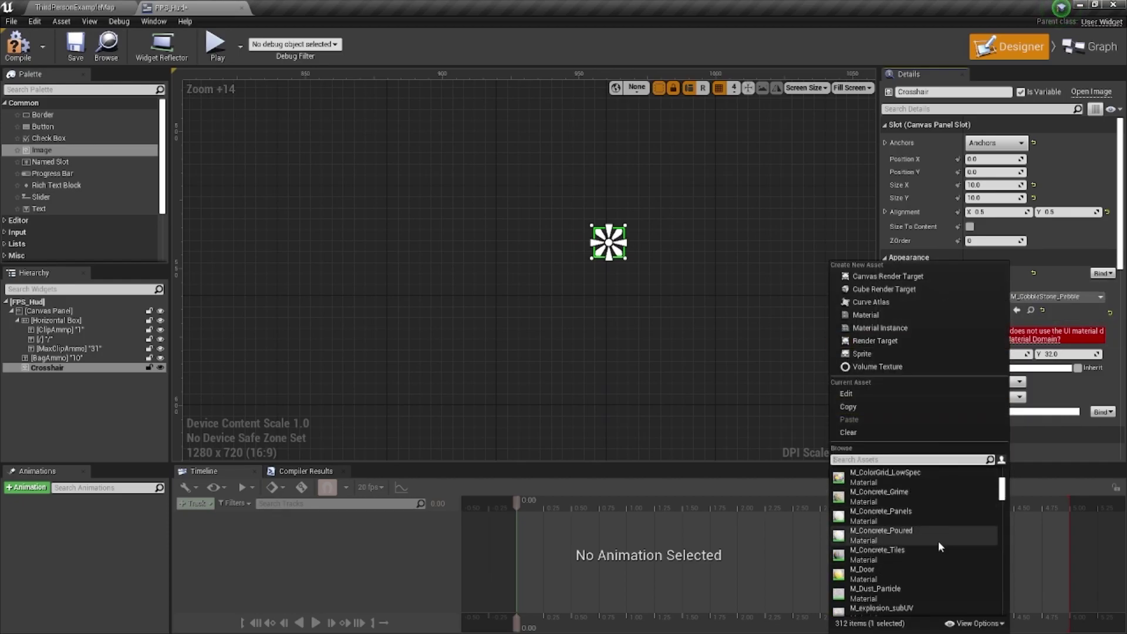
left_click_drag(1002, 496, 1003, 578)
left_click(880, 534)
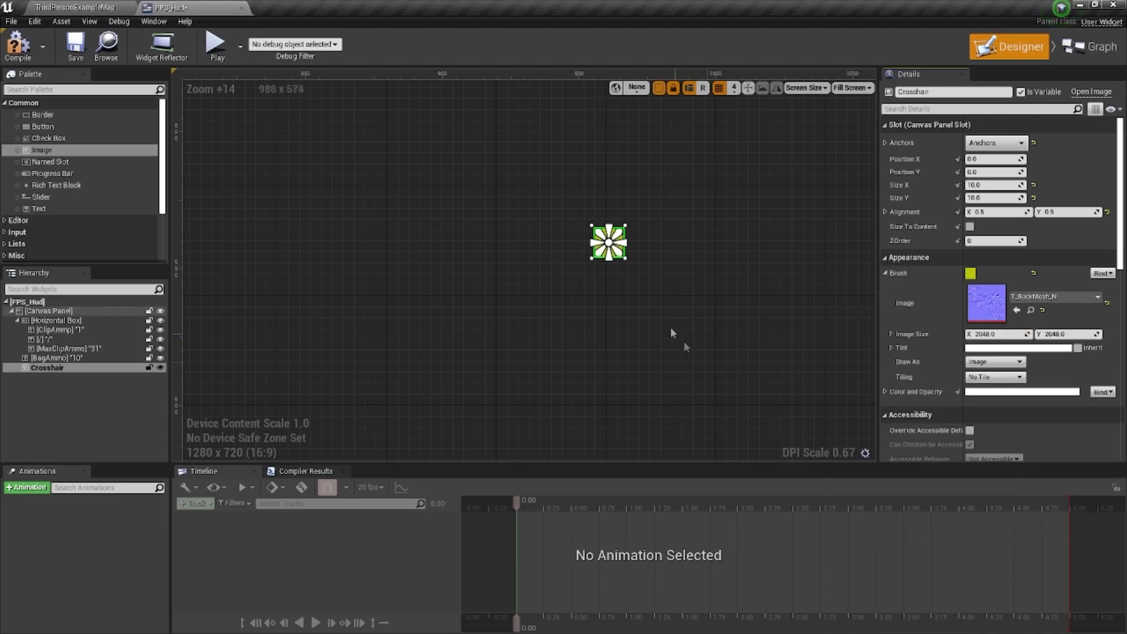
scroll(666, 323, "up", 6)
left_click(1054, 296)
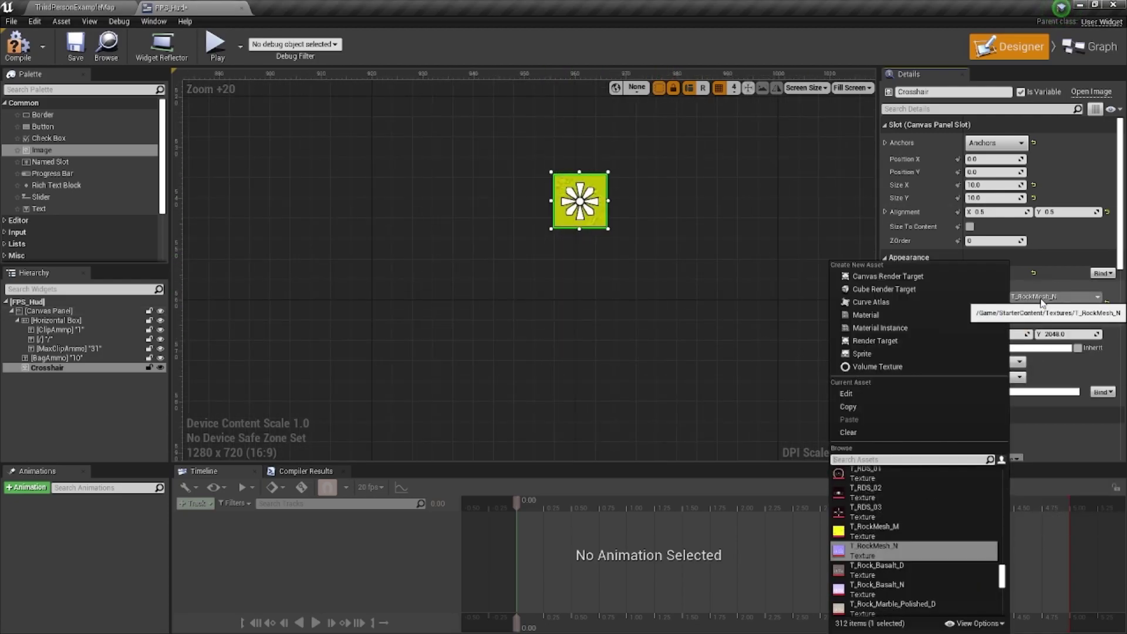
left_click(892, 574)
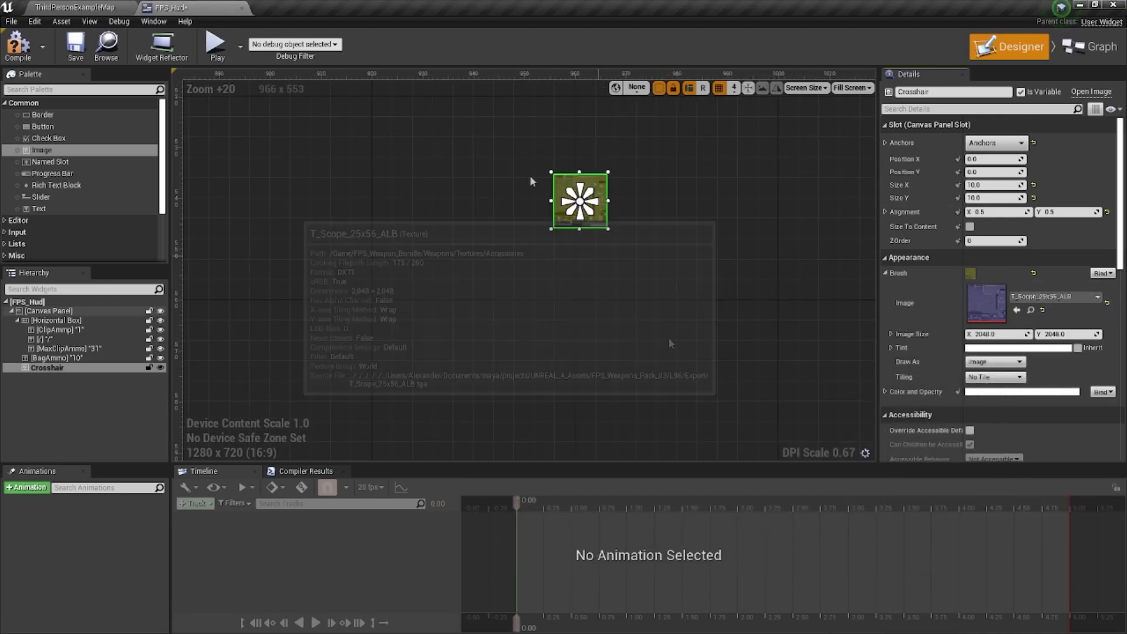
Step: Look through the other available textures and clear the Crosshair's brush image to None
left_click(1042, 298)
scroll(885, 508, "up", 5)
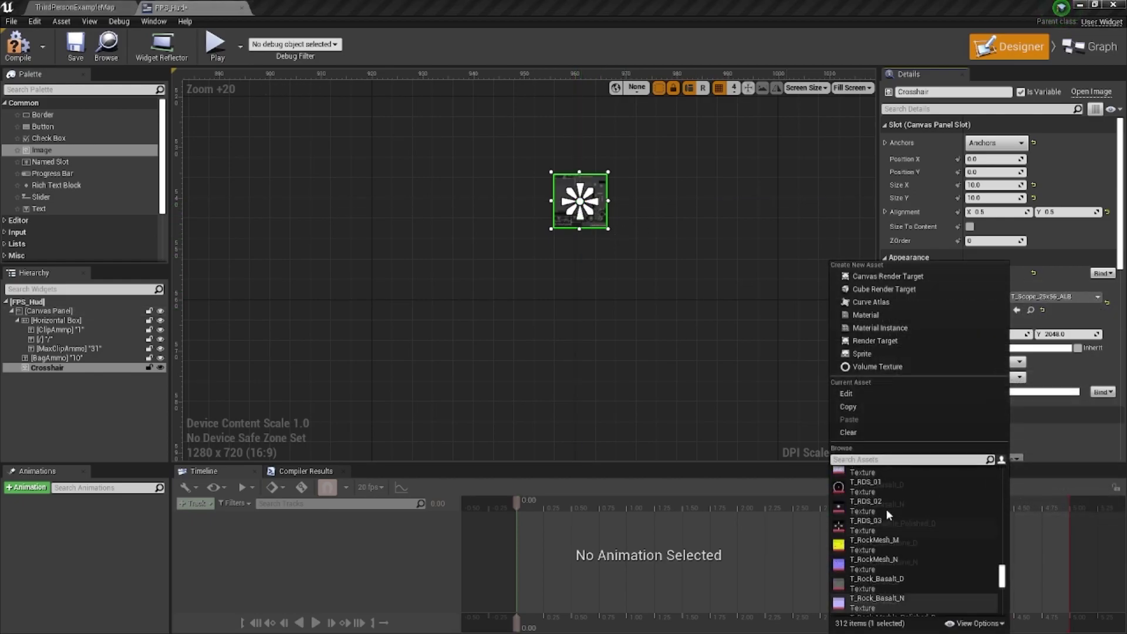
scroll(889, 515, "up", 6)
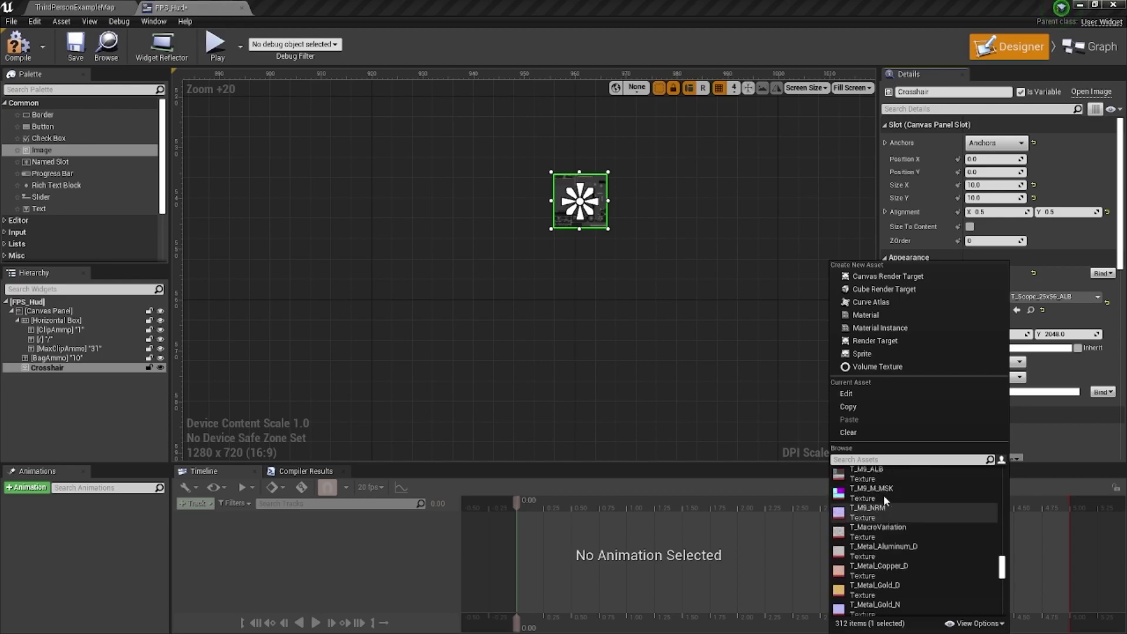
scroll(910, 493, "up", 6)
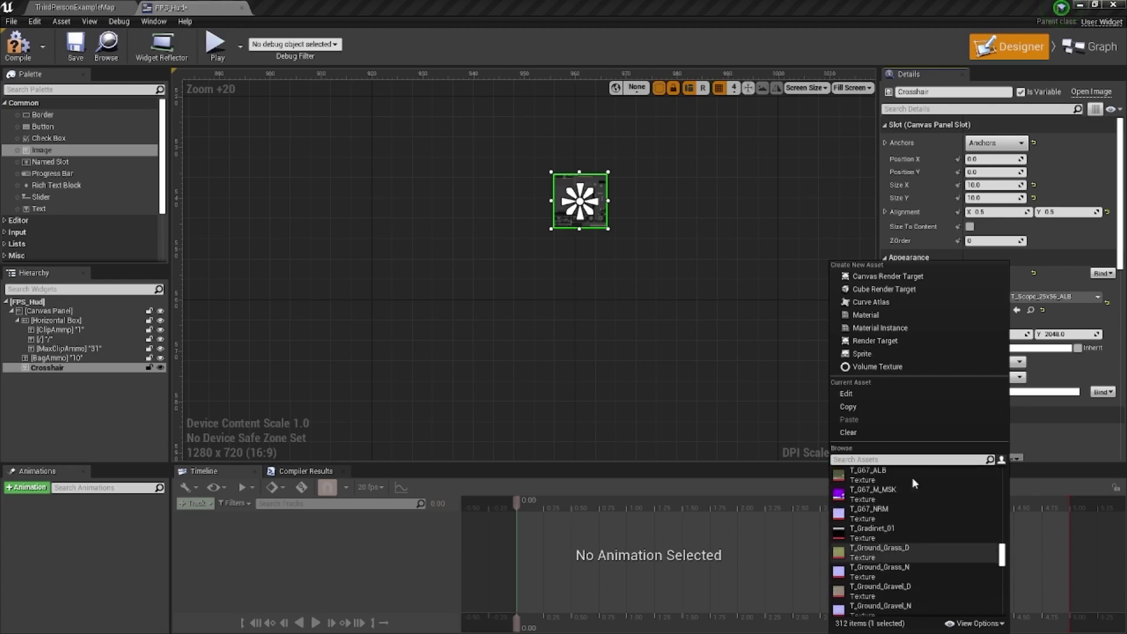
left_click(867, 434)
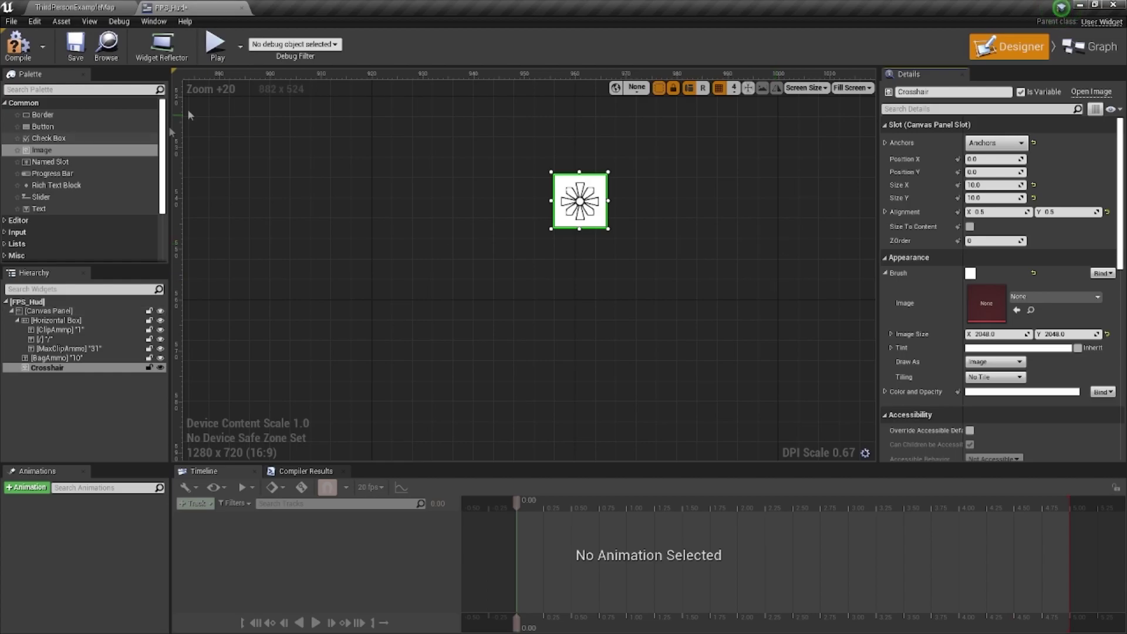
Step: Play-test ThirdPersonExampleMap, aim the crosshair at the rifle pickup on the floor, and end the play session
left_click(83, 6)
left_click(675, 44)
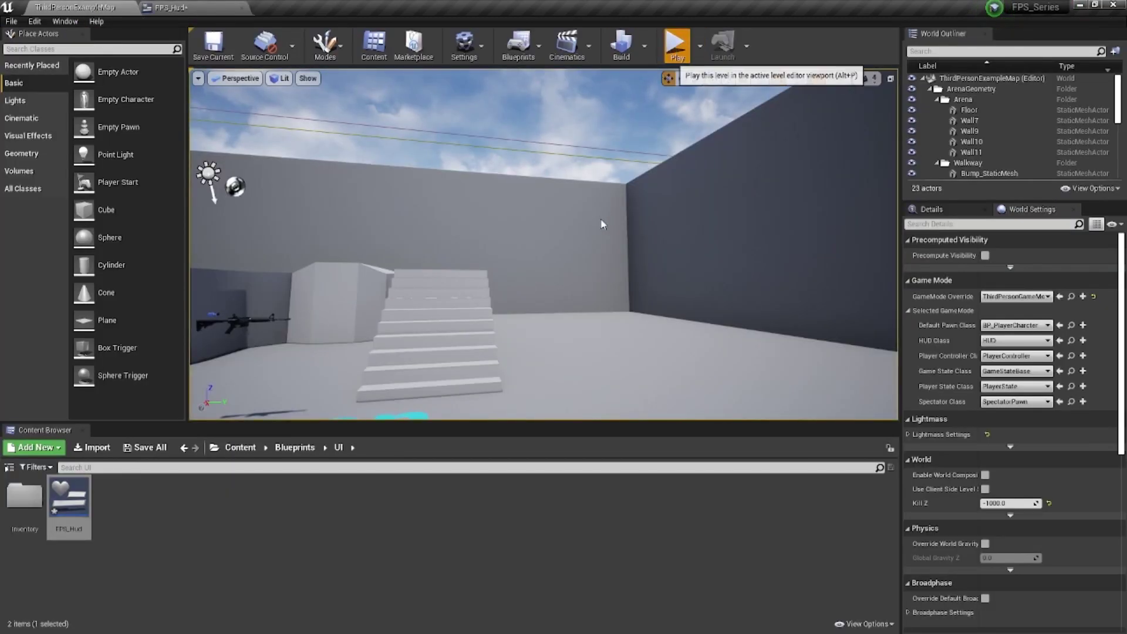
left_click(619, 217)
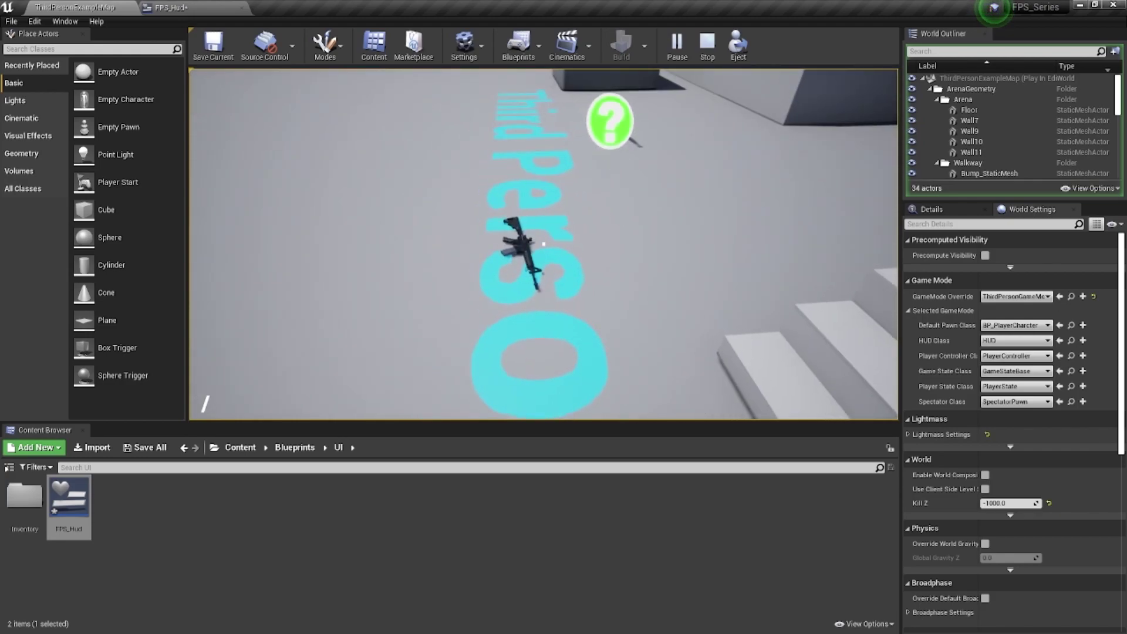
key("w")
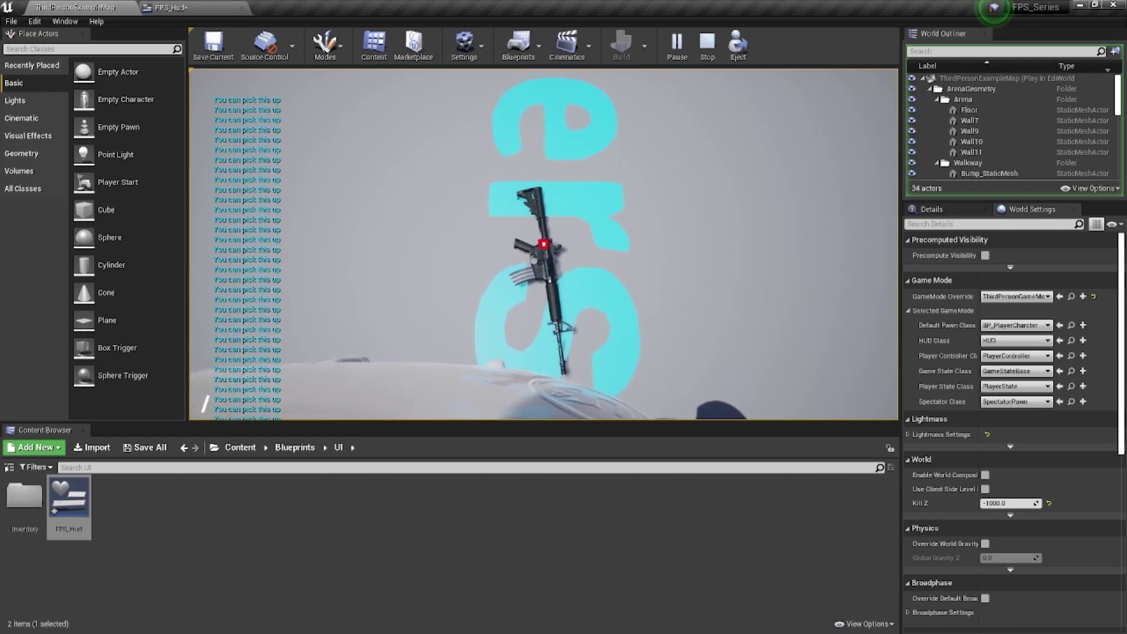
key("w")
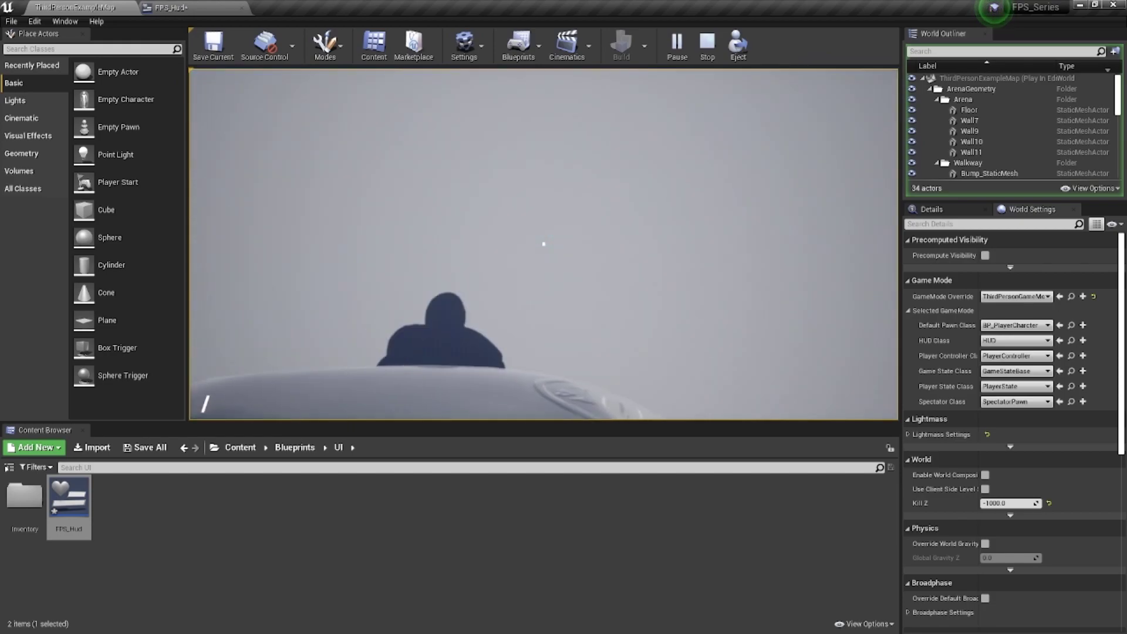
key("w")
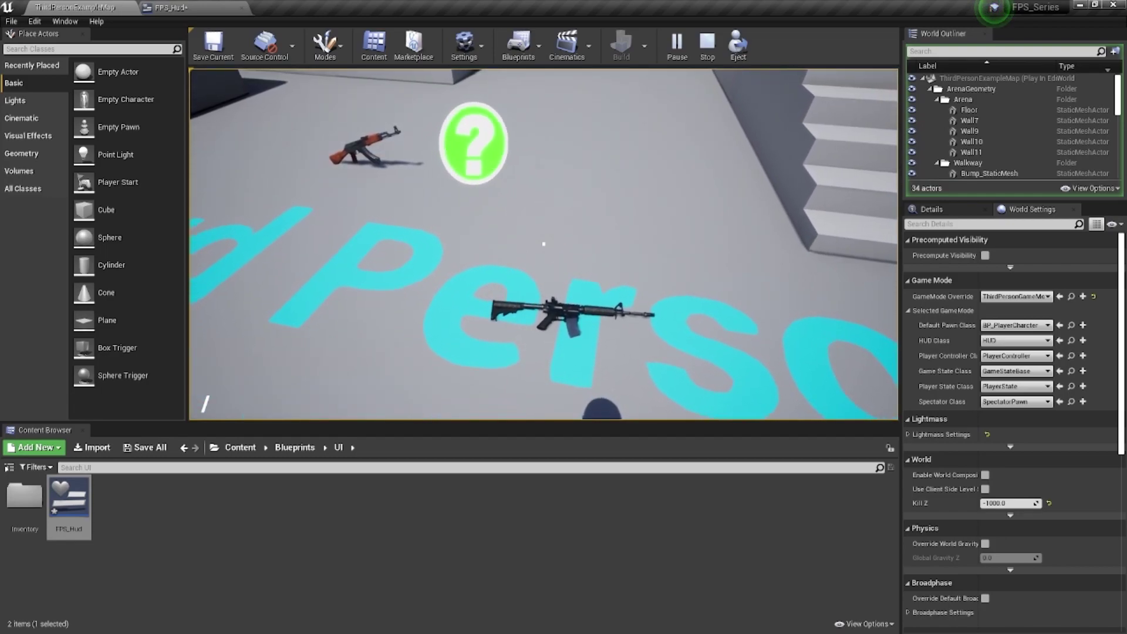
key("w")
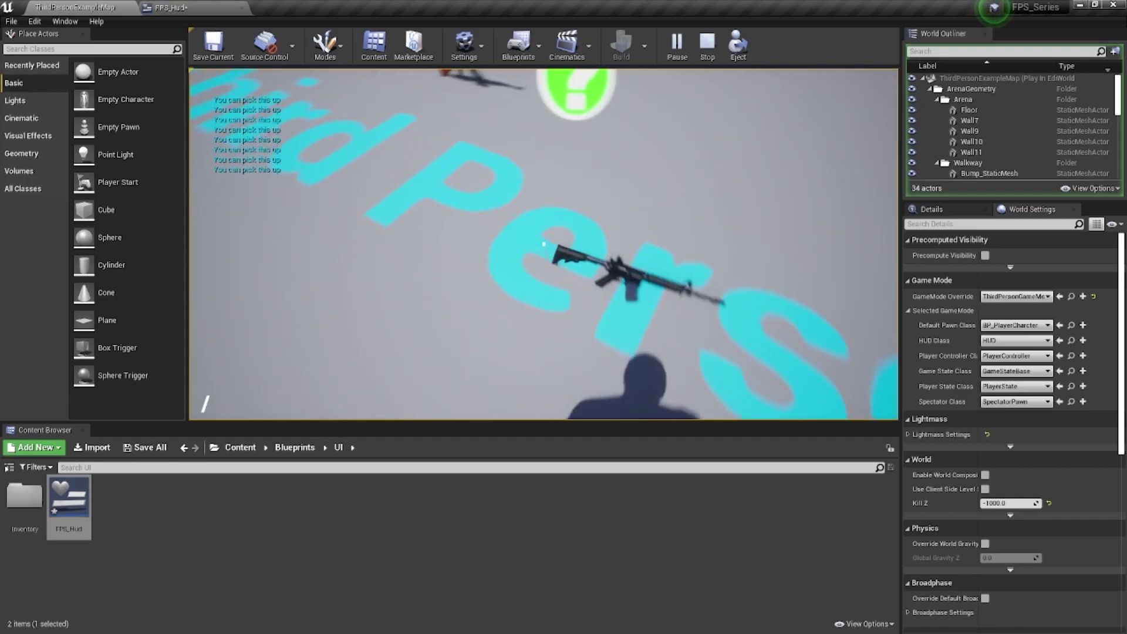
mouse_move(543, 244)
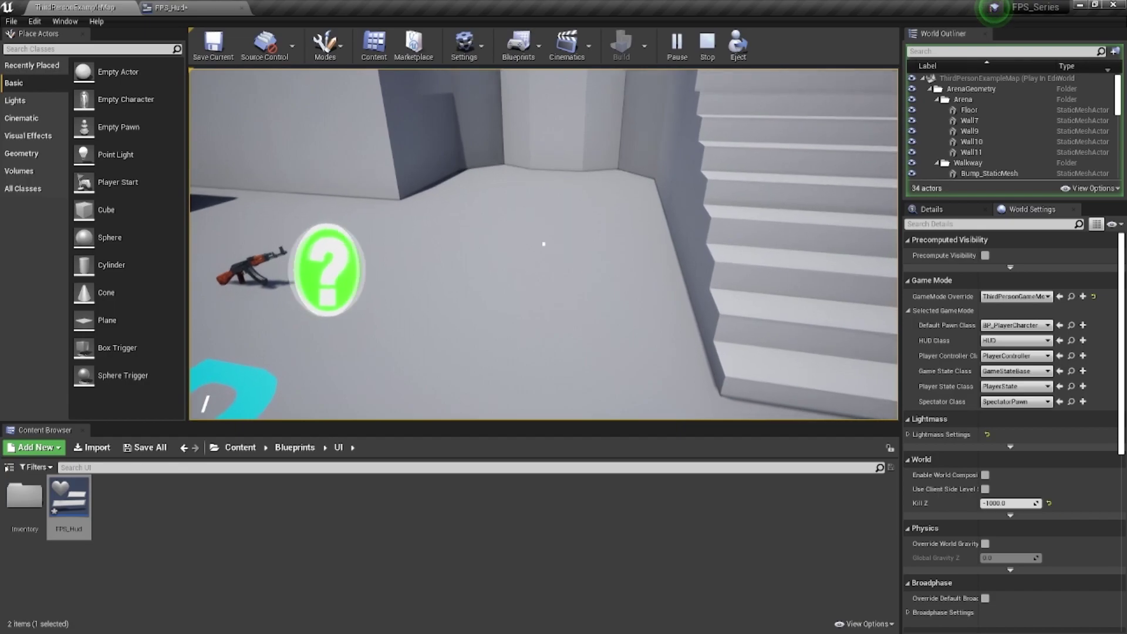
key("Escape")
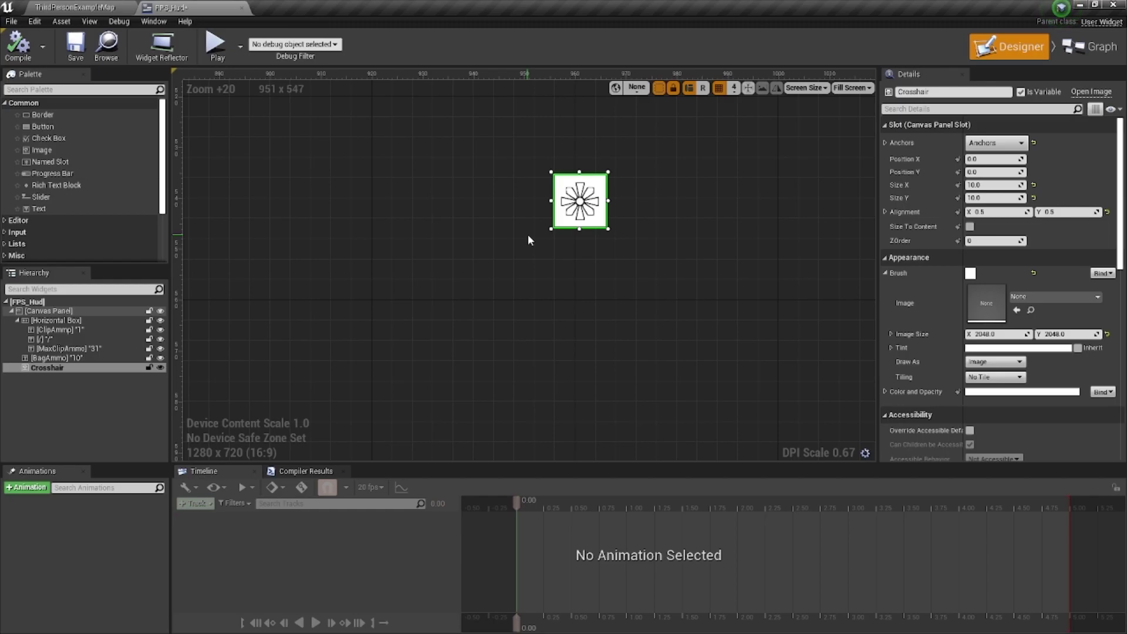
Step: Collapse the Horizontal Box in the FPS_Hud widget hierarchy to hide its ammo text children
scroll(463, 223, "down", 5)
right_click_drag(463, 223, 497, 280)
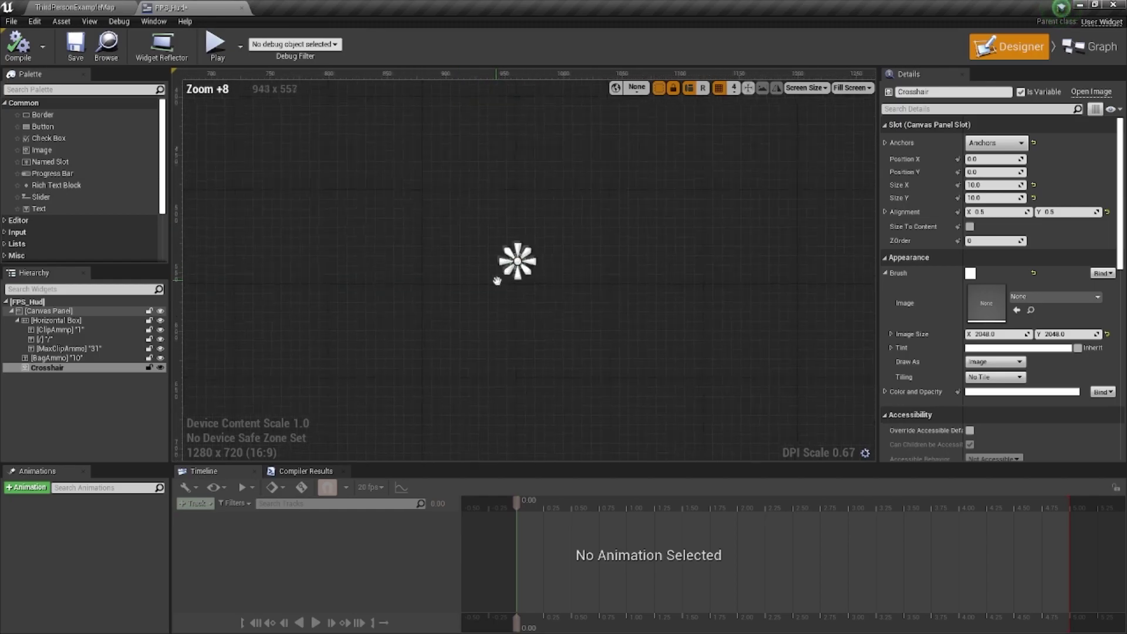
scroll(529, 326, "down", 8)
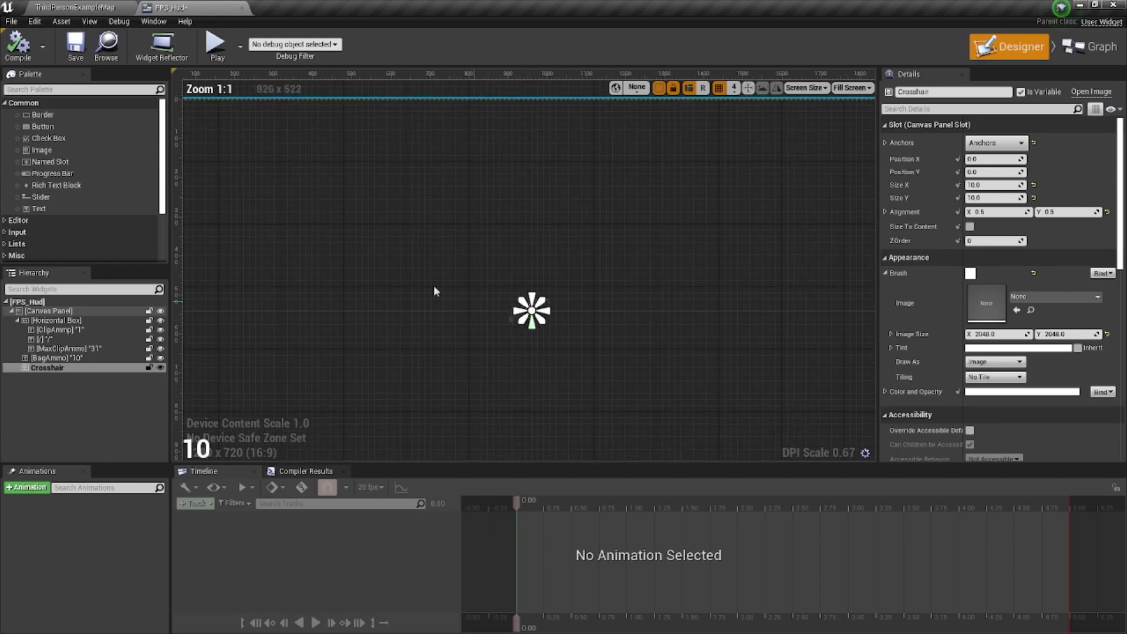
scroll(433, 284, "down", 7)
scroll(441, 244, "up", 2)
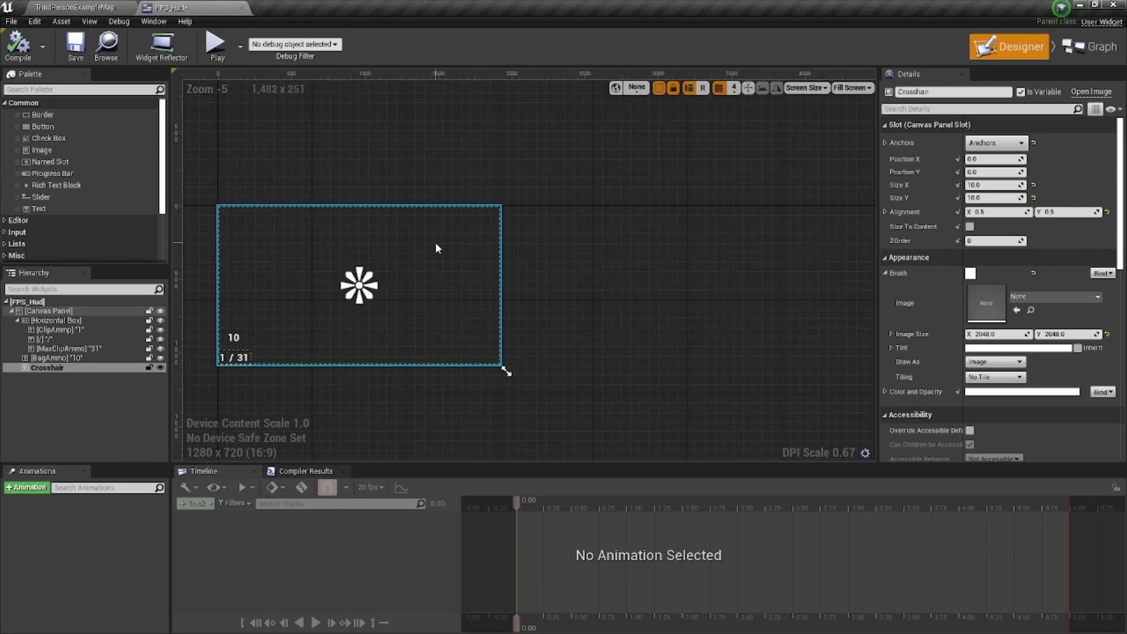
scroll(214, 209, "up", 2)
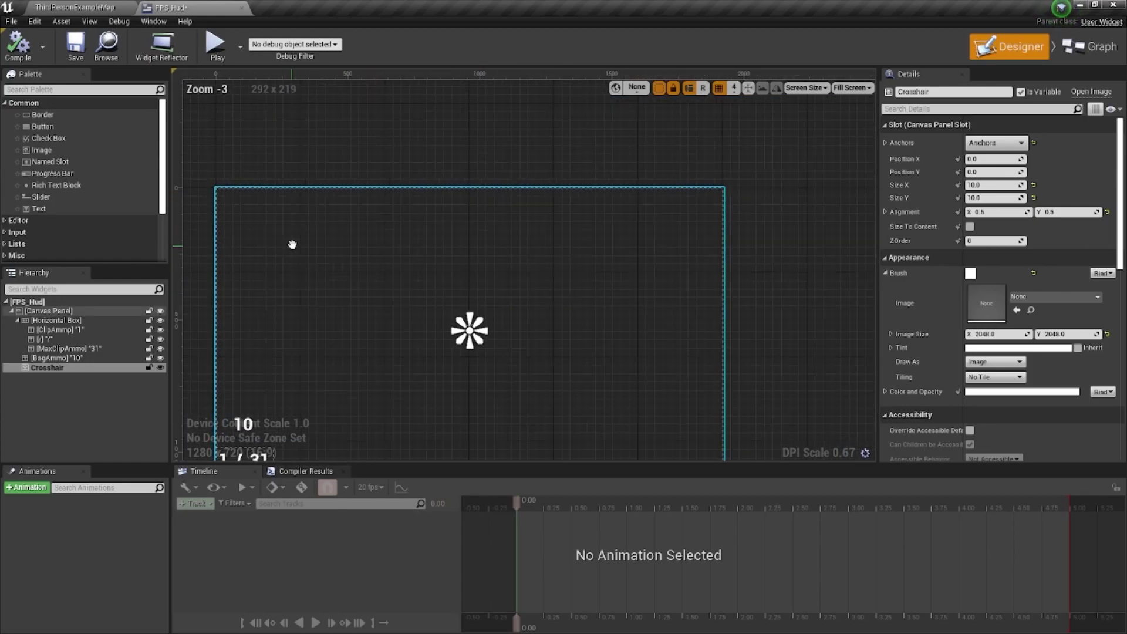
right_click_drag(292, 246, 280, 205)
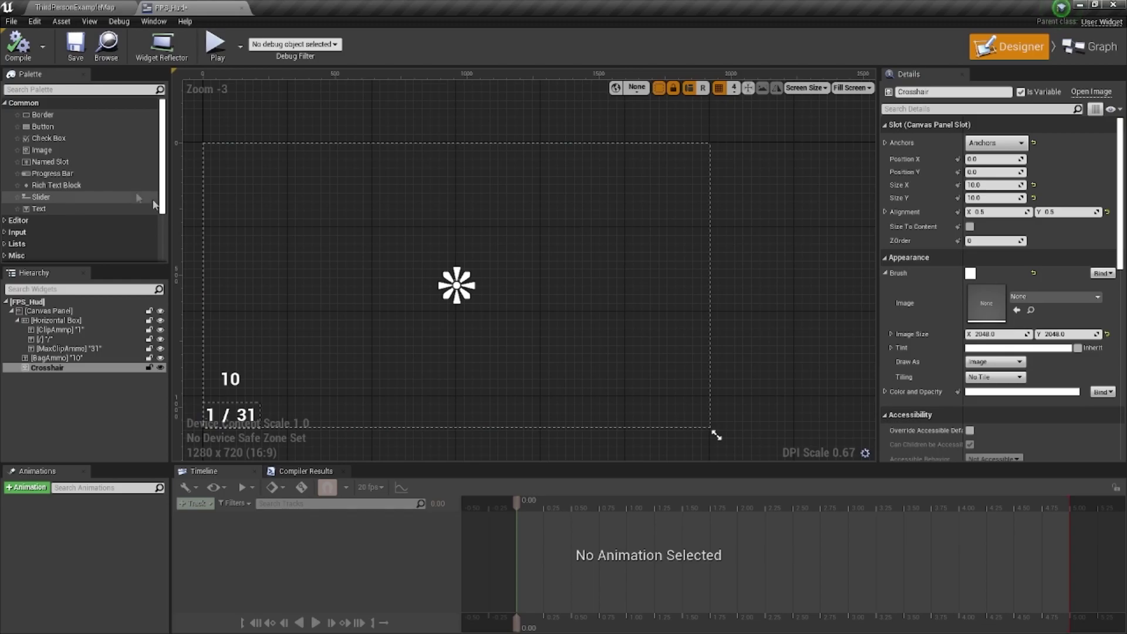
left_click(18, 321)
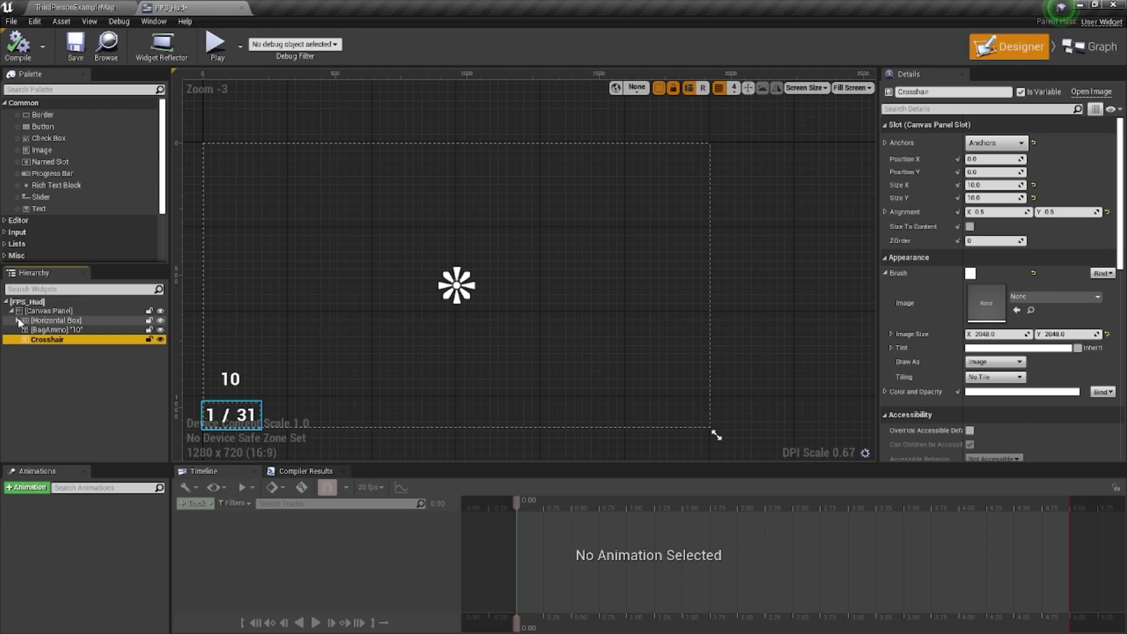
Step: Add a second Horizontal Box to the Canvas Panel, with Size X set to 128 and Size To Content enabled
left_click(57, 144)
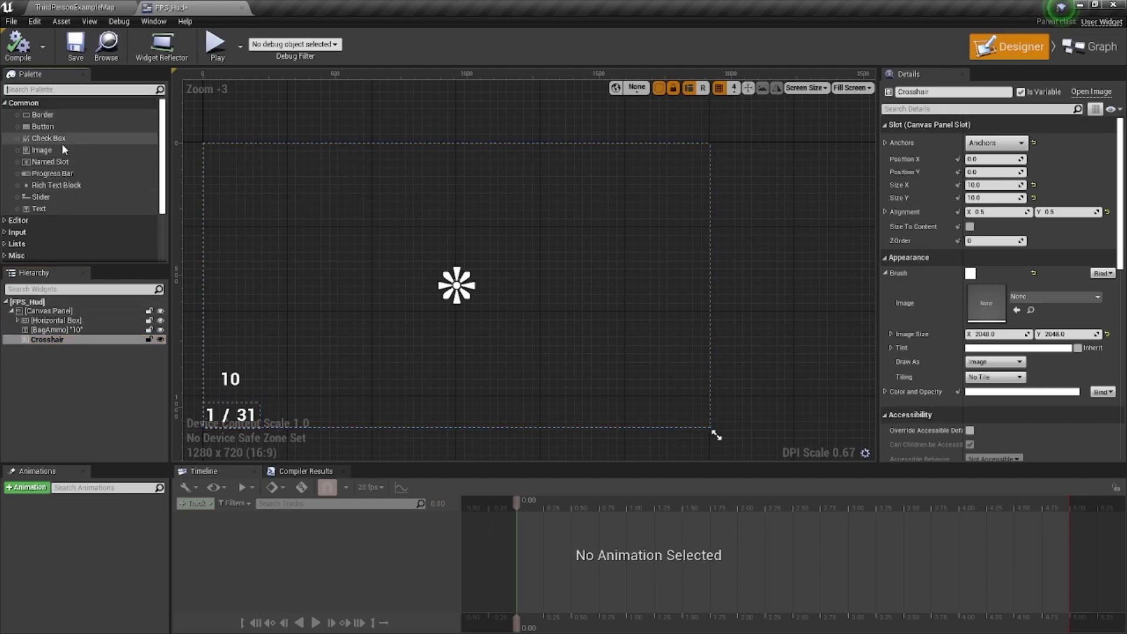
type("box")
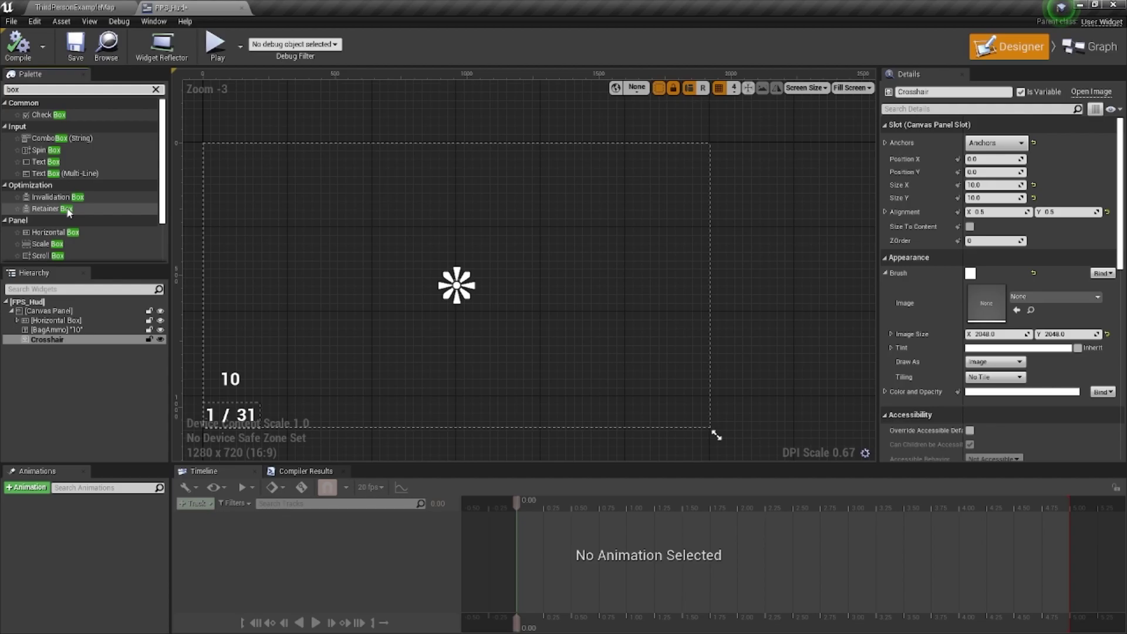
scroll(76, 209, "down", 1)
left_click_drag(75, 210, 64, 309)
left_click(71, 347)
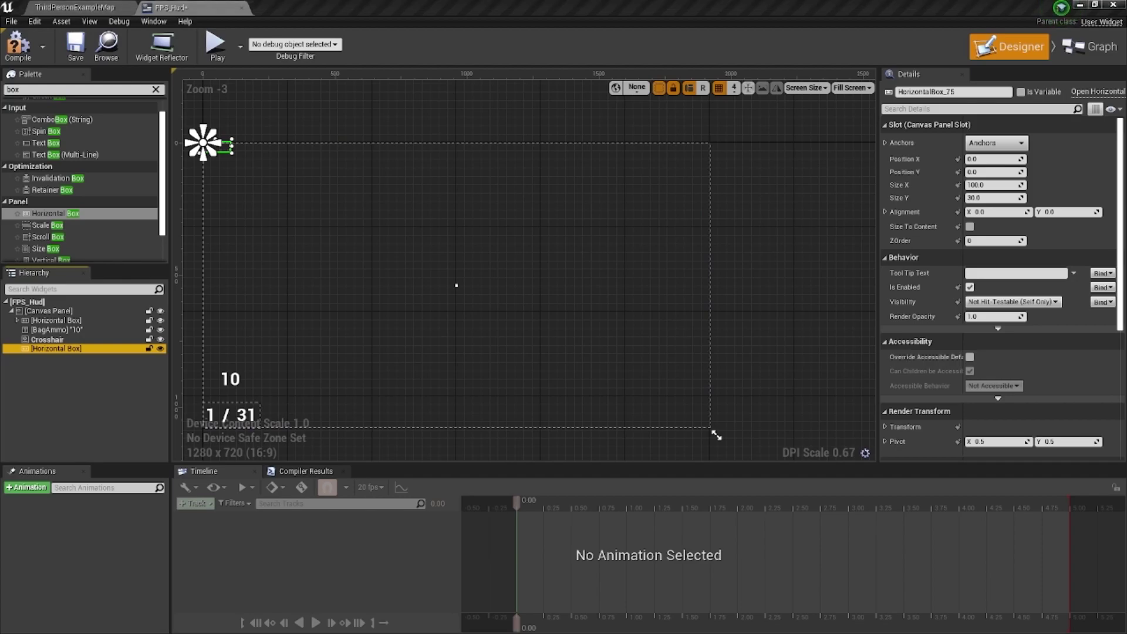
left_click(988, 184)
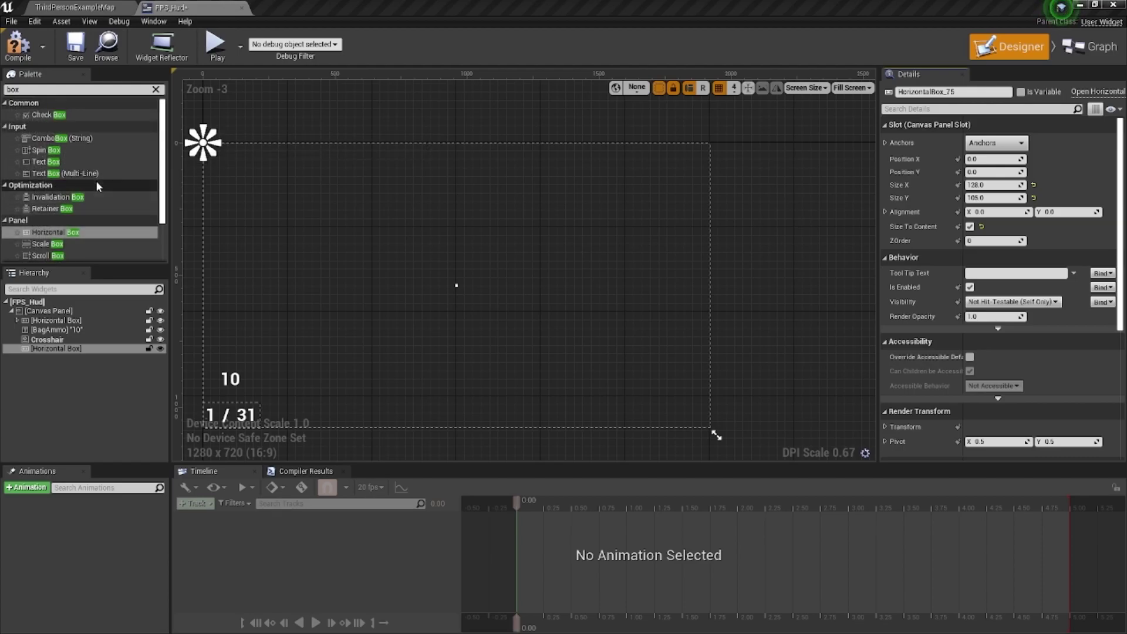
Step: Add a Text widget inside the new Horizontal Box and duplicate it there
scroll(53, 103, "up", 1)
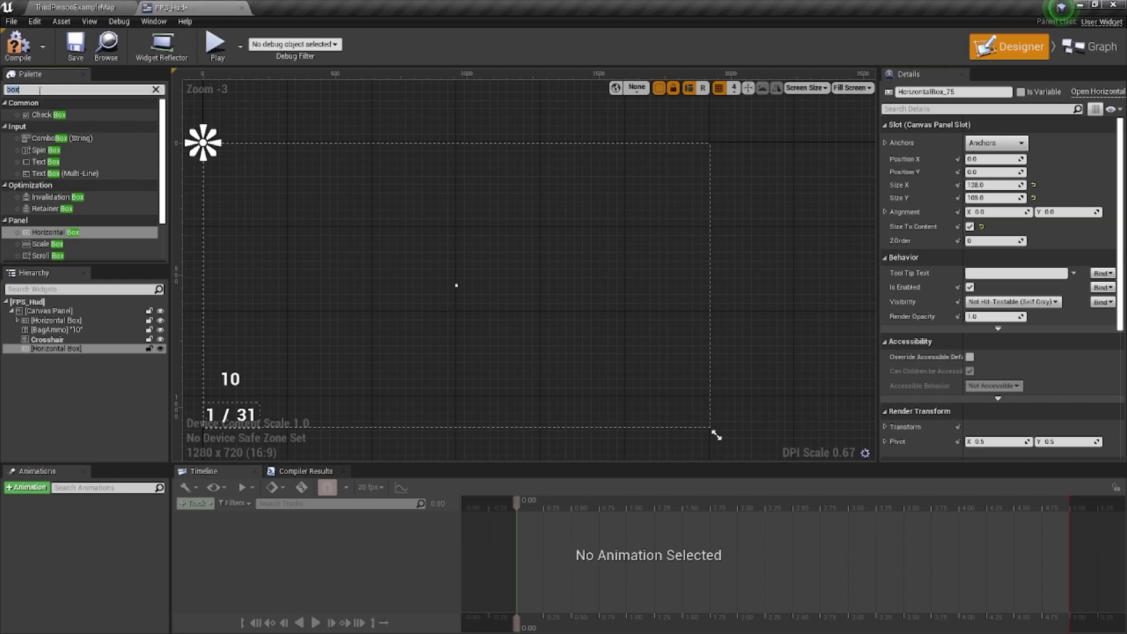
type("text")
left_click_drag(38, 126, 65, 352)
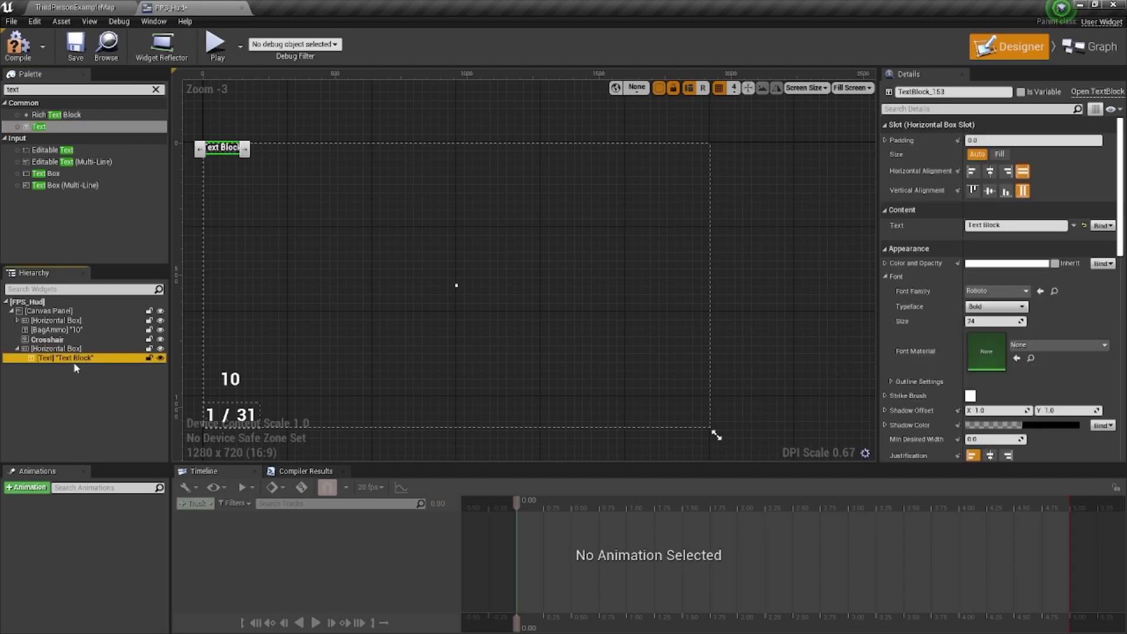
key("ctrl+d")
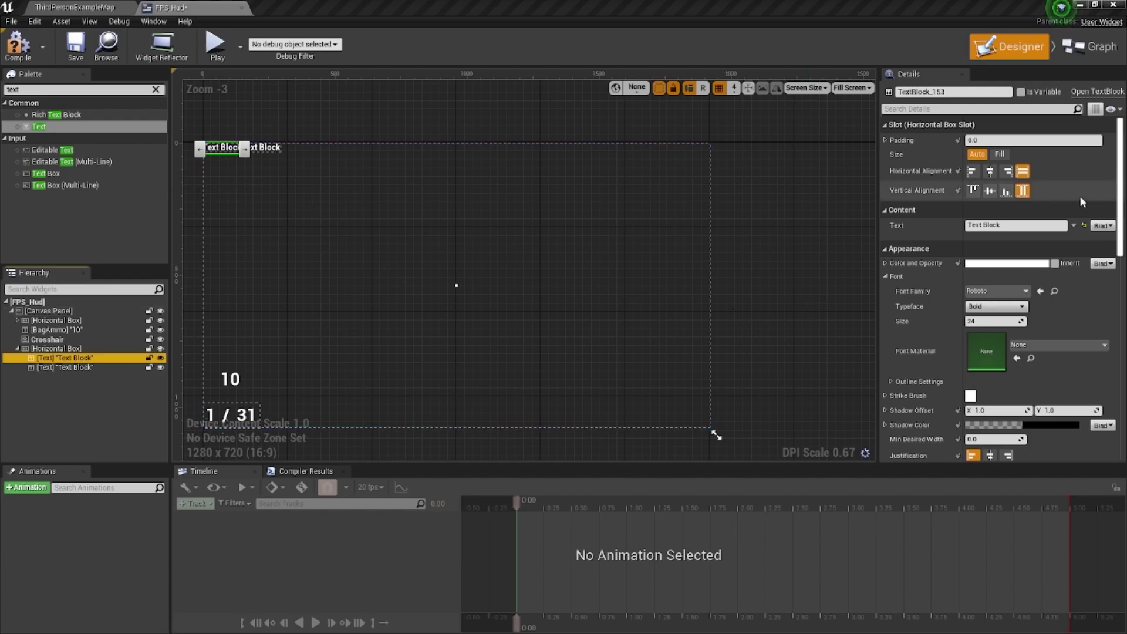
Step: Set the first text block in the new Horizontal Box to "+" with font size 75
left_click(1021, 225)
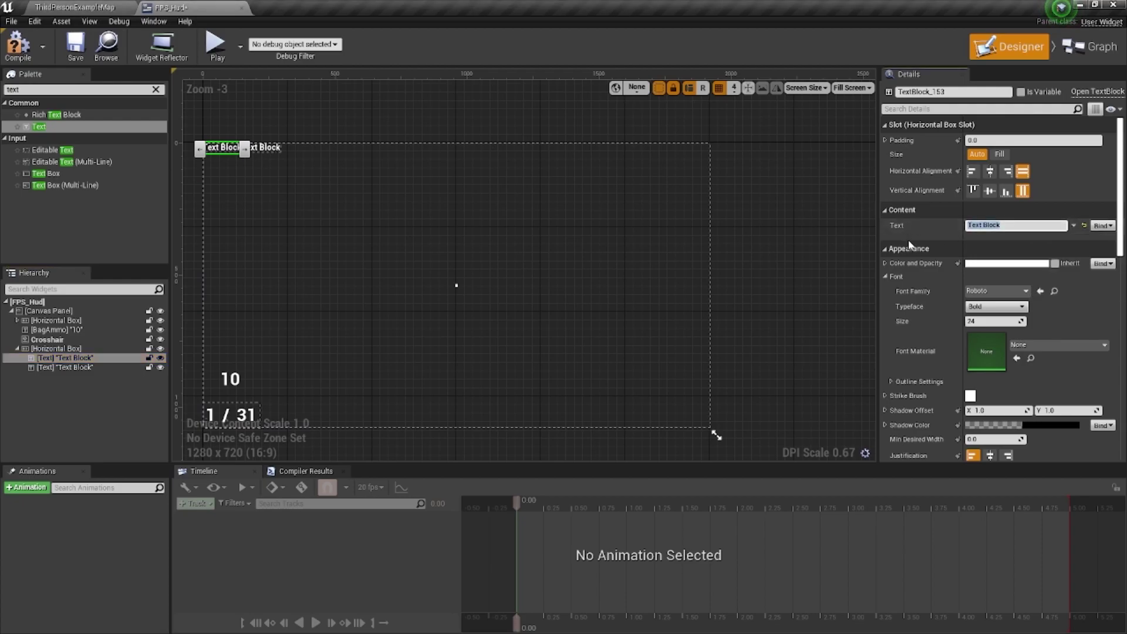
type("/")
key("Return")
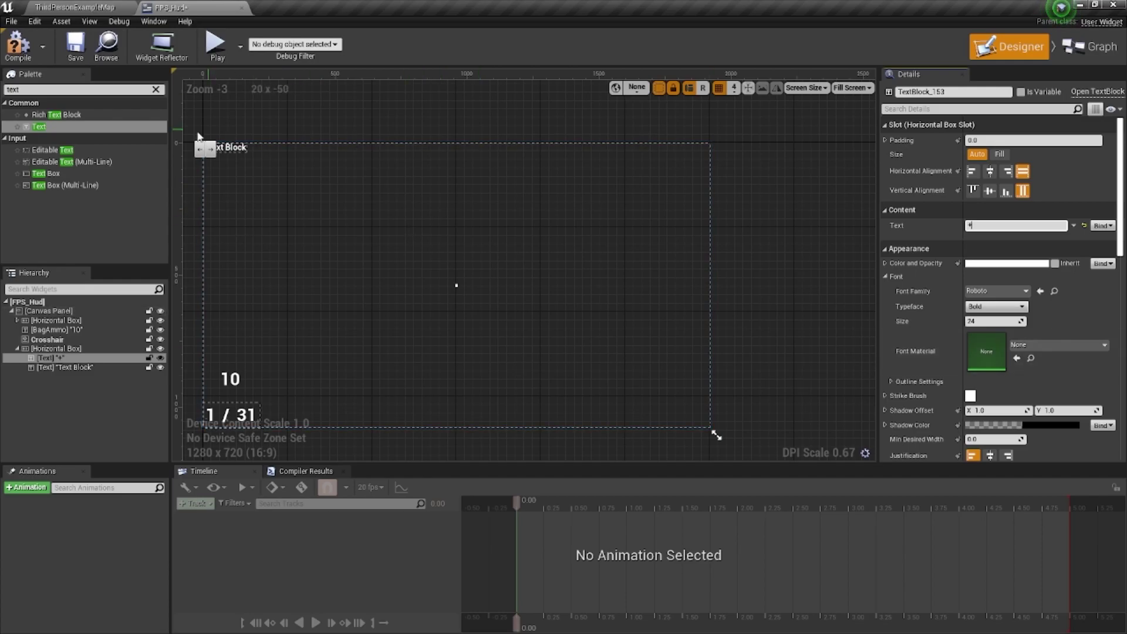
scroll(226, 129, "up", 8)
scroll(298, 272, "up", 4)
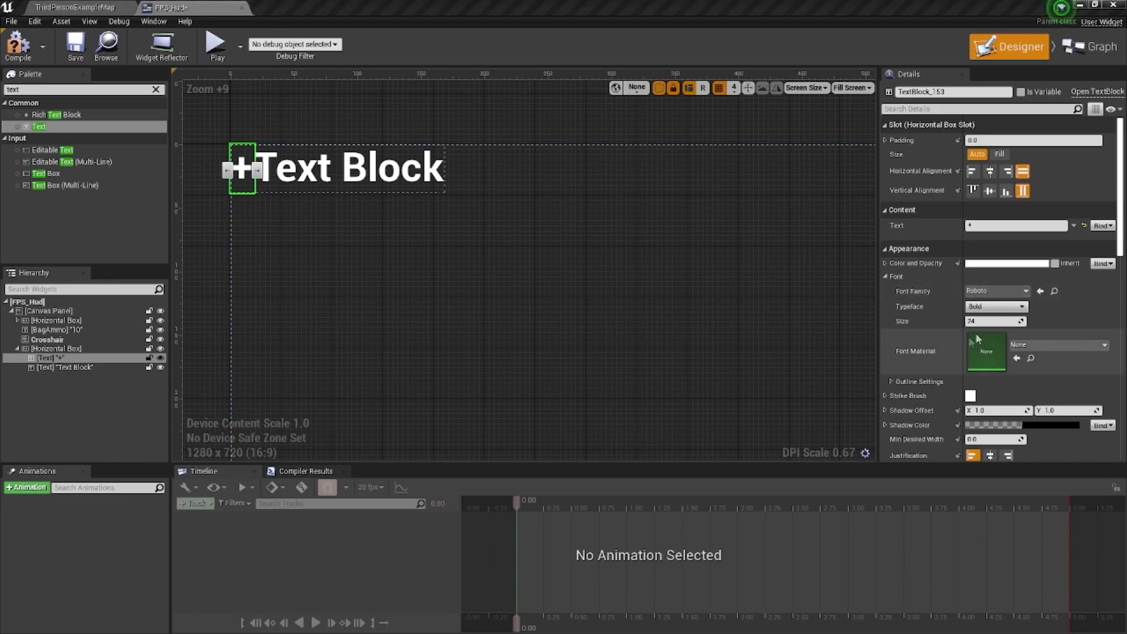
left_click(990, 321)
type("75")
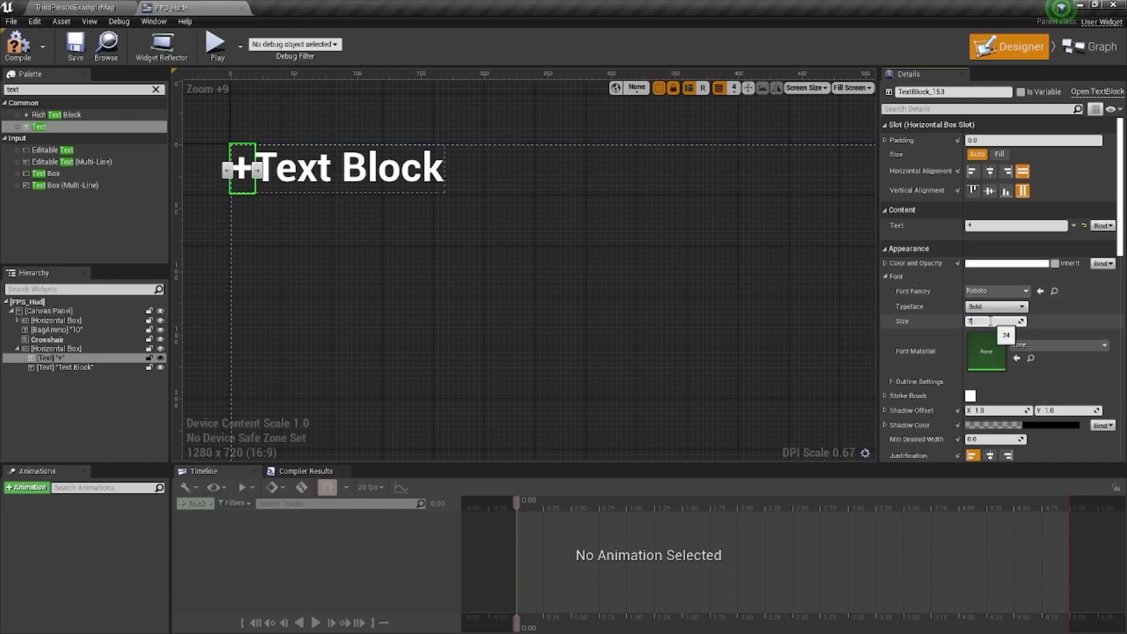
key("Return")
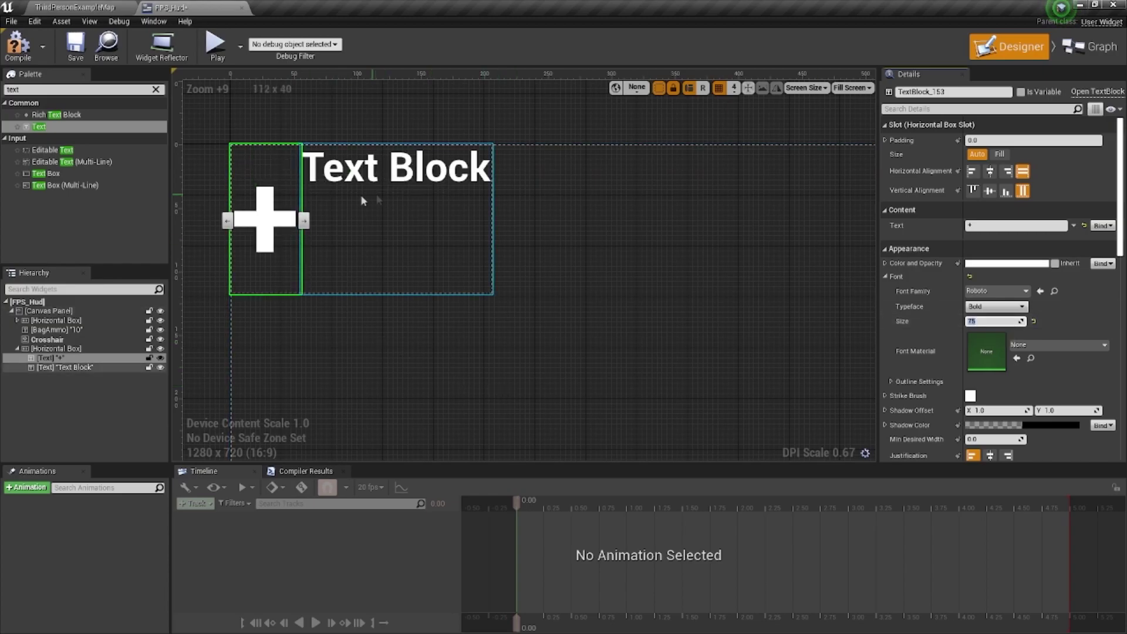
Step: Make the second text block in the new Horizontal Box a variable and rename it Health
left_click(405, 177)
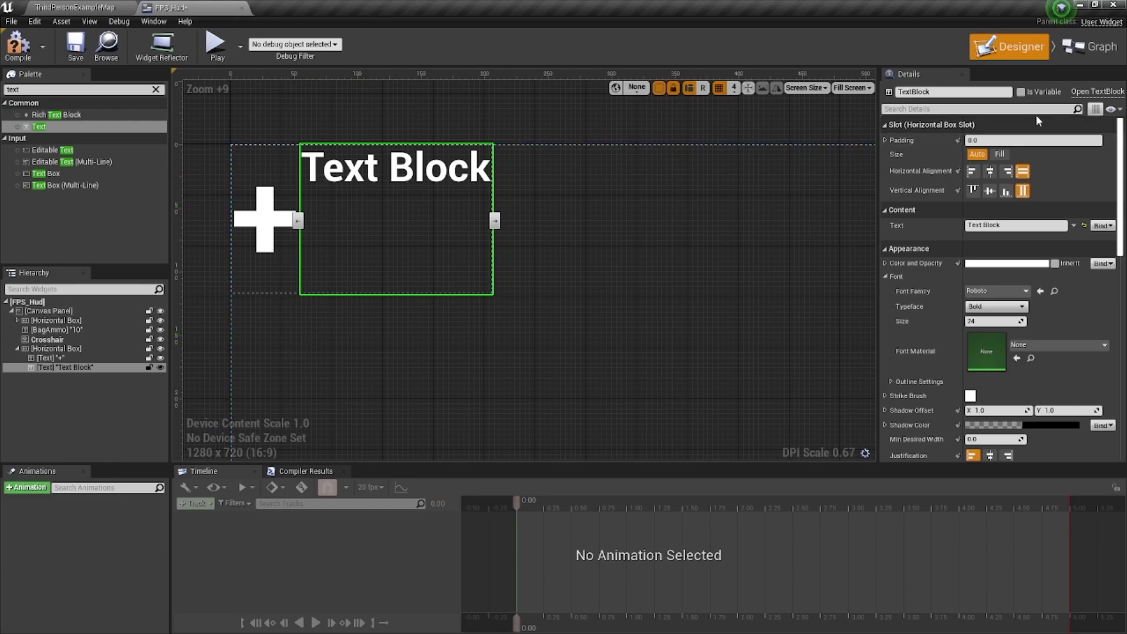
left_click(1021, 93)
left_click(922, 91)
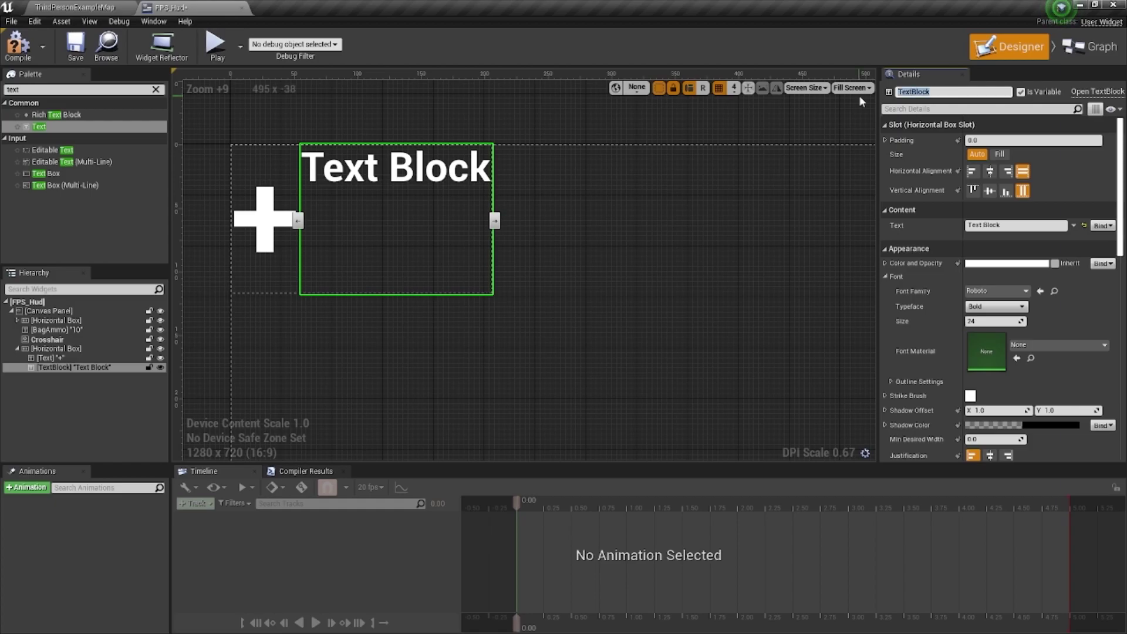
type("Health")
key("Return")
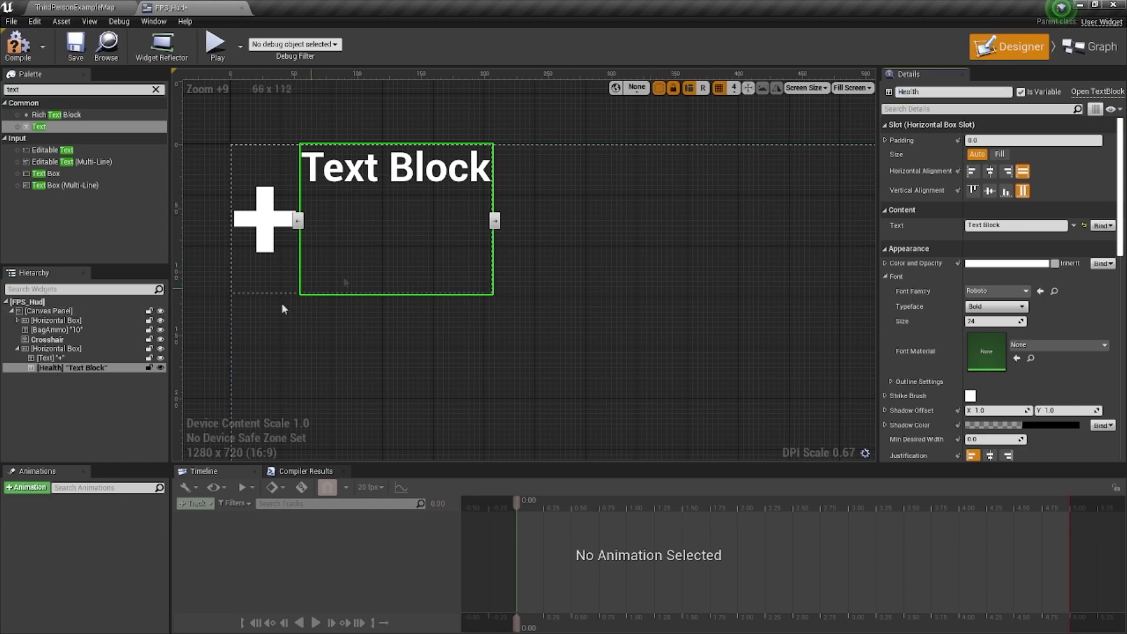
Step: Rename the "+" text widget as PLUS
left_click(265, 276)
left_click(939, 91)
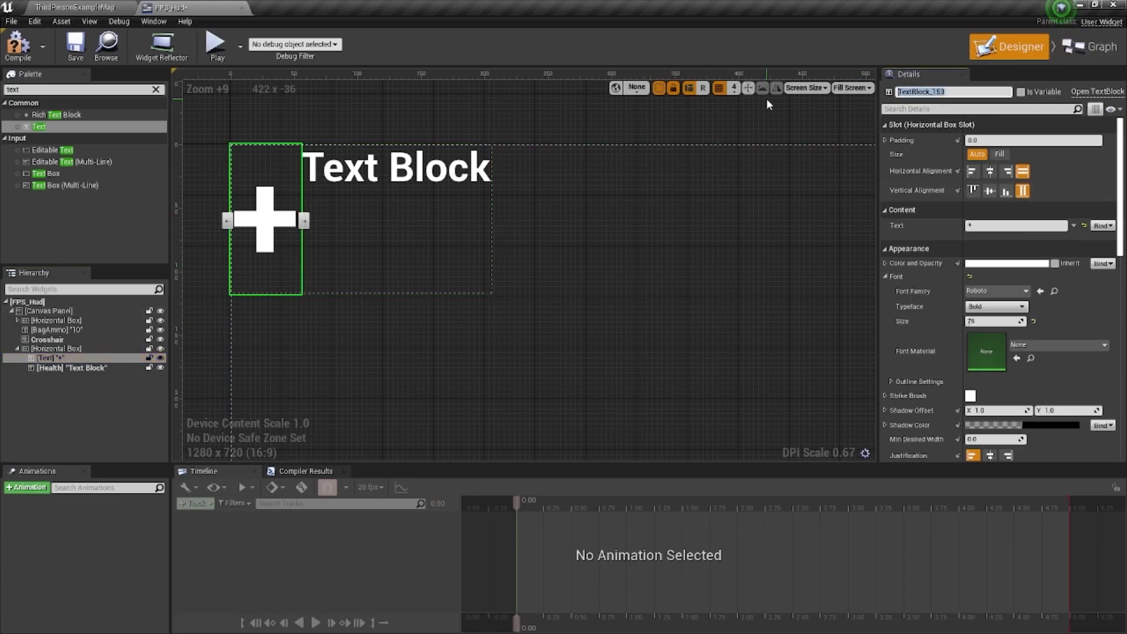
type("PLUS")
key("Return")
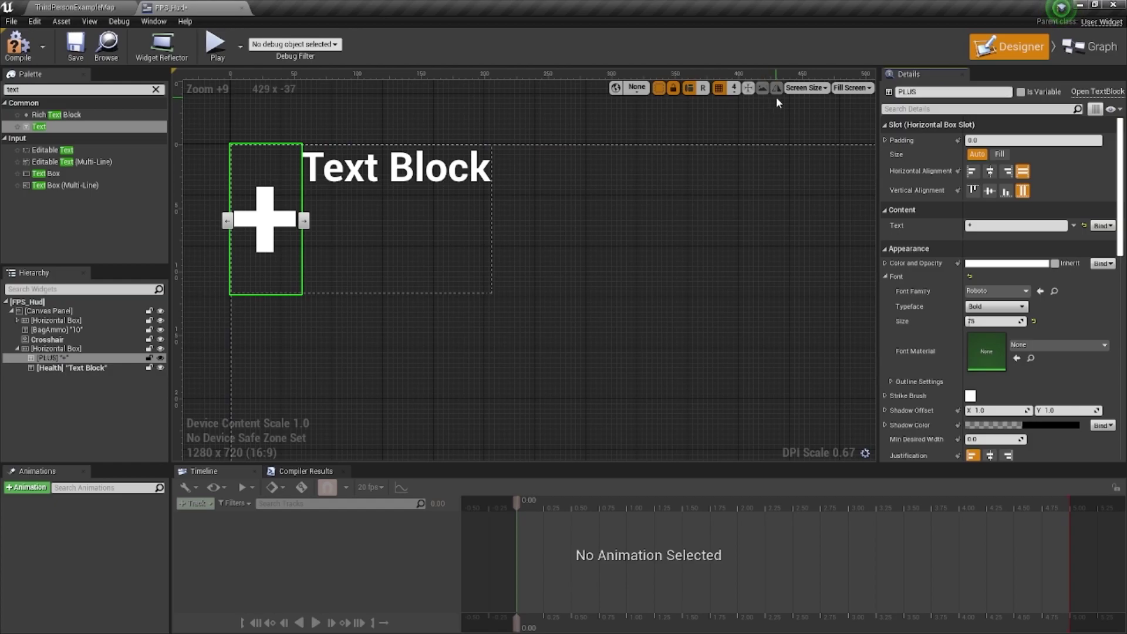
Step: Set the Health text's font size to 50 and center its slot alignment both horizontally and vertically
left_click(435, 165)
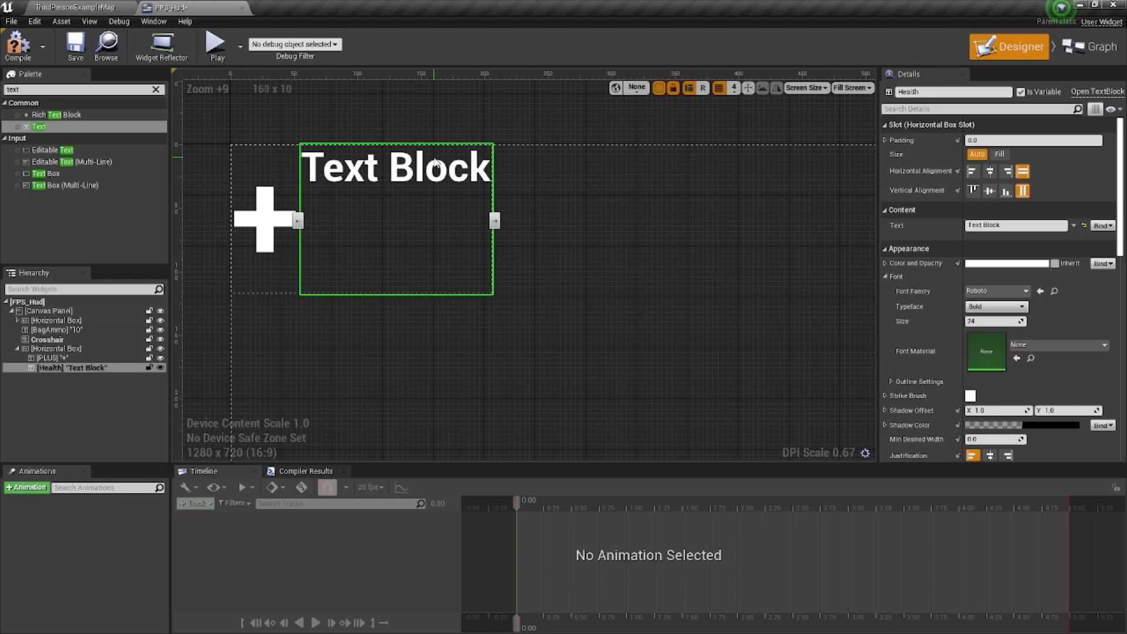
left_click(991, 321)
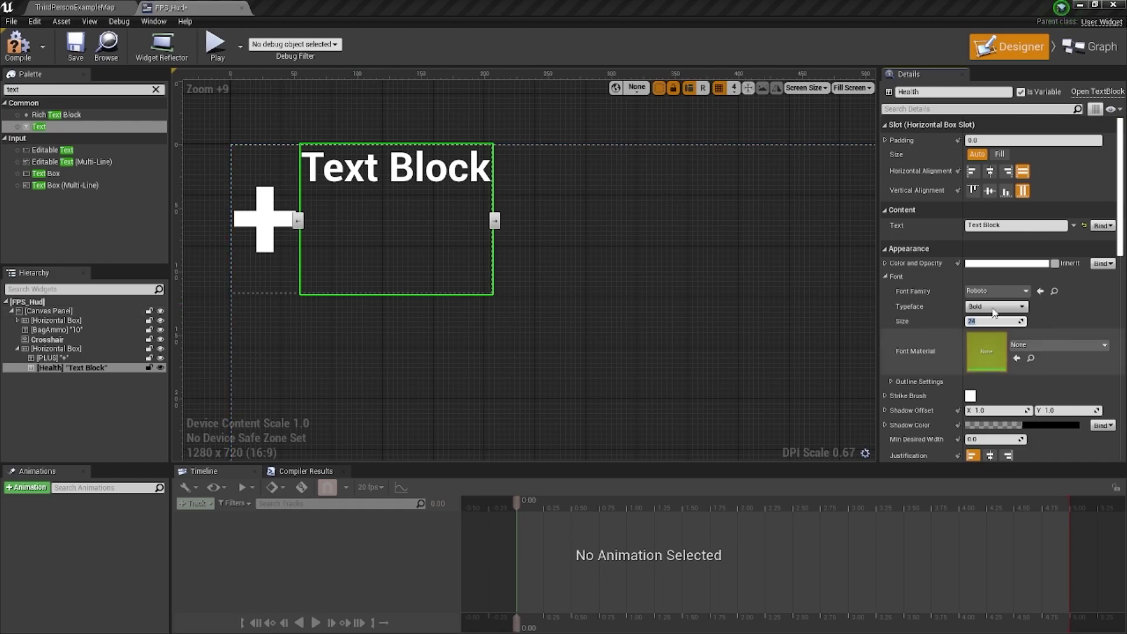
type("50")
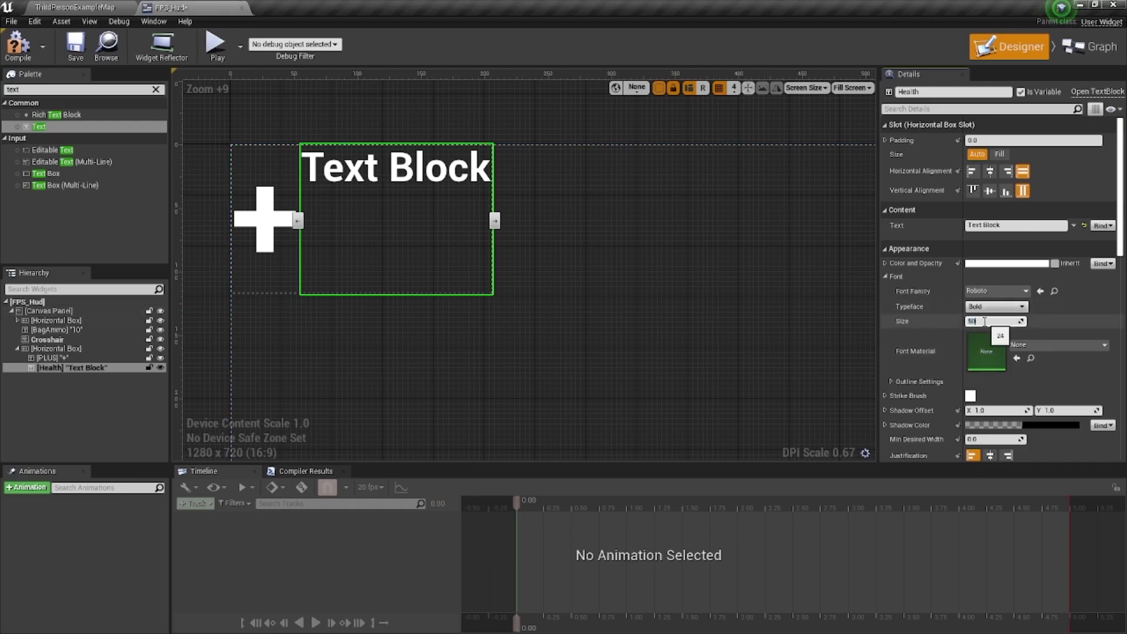
key("Return")
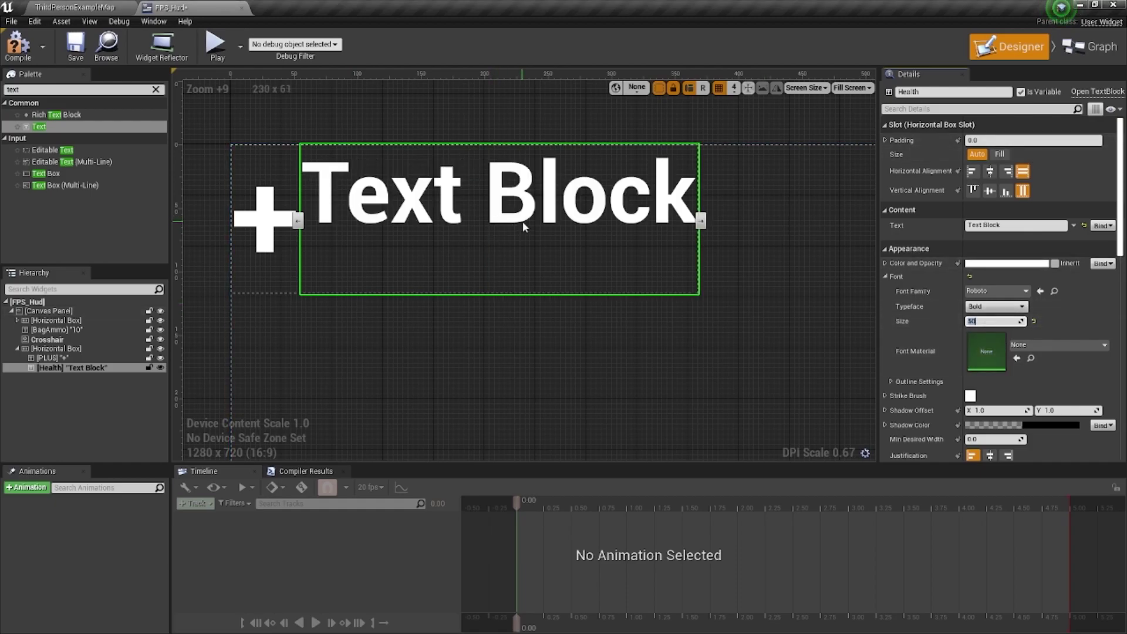
left_click(990, 172)
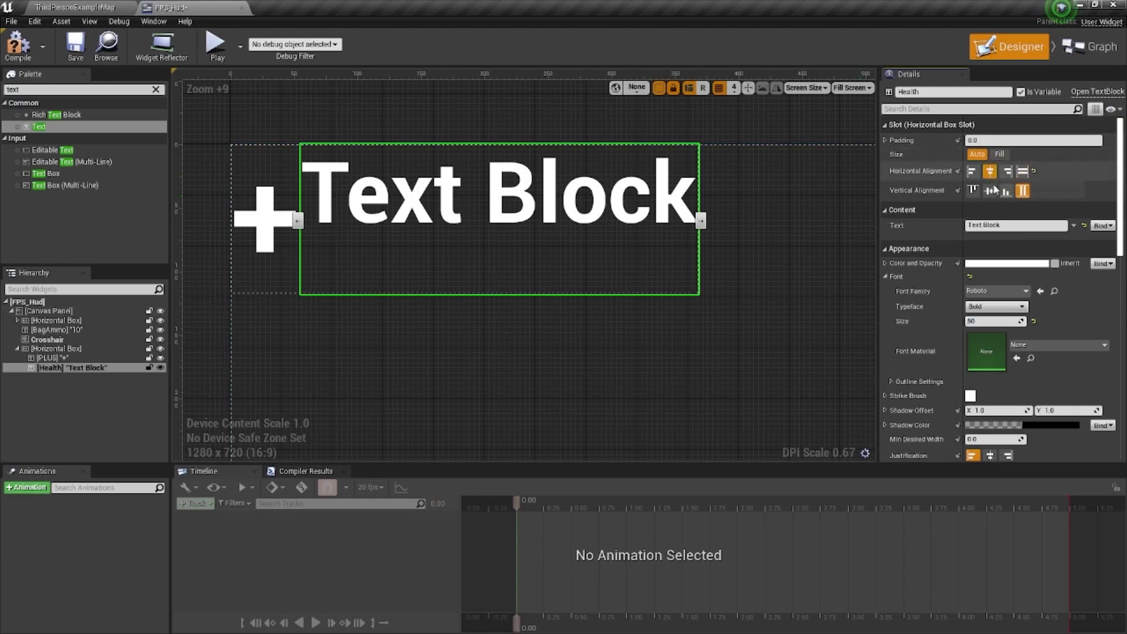
left_click(989, 190)
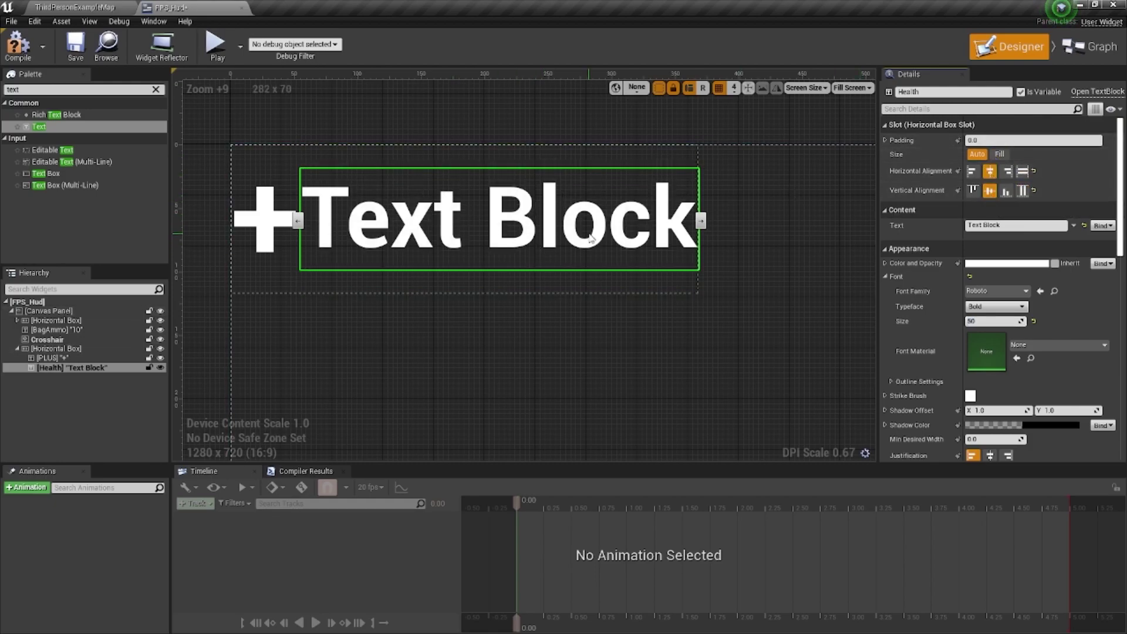
Step: Align the PLUS text to the center horizontally and to the bottom vertically within its slot
left_click(267, 226)
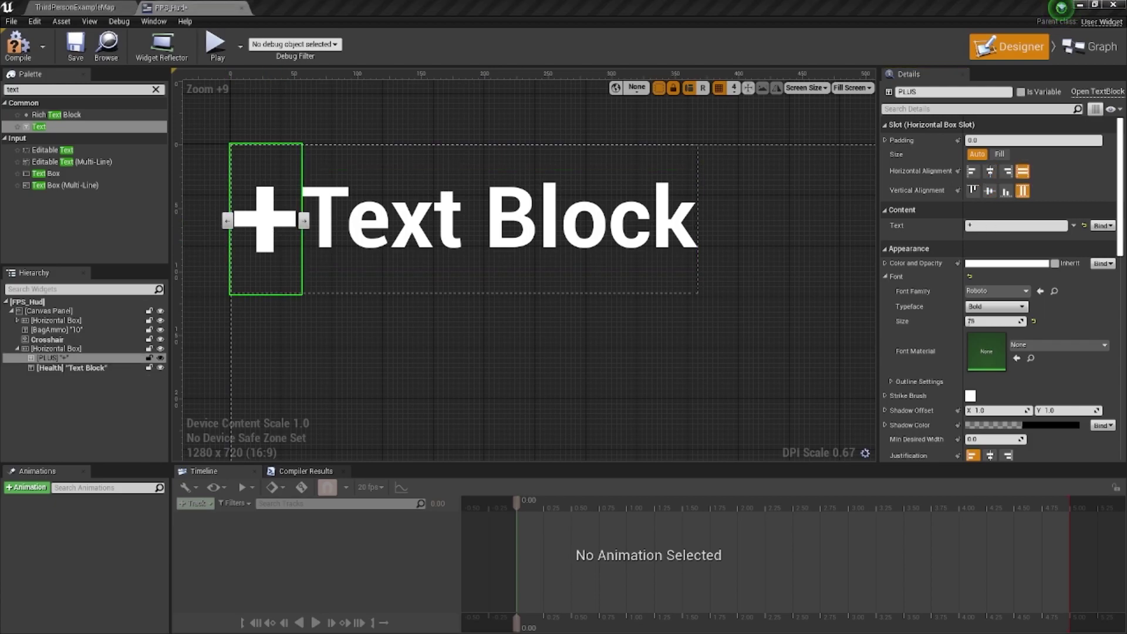
left_click(1006, 191)
left_click(990, 171)
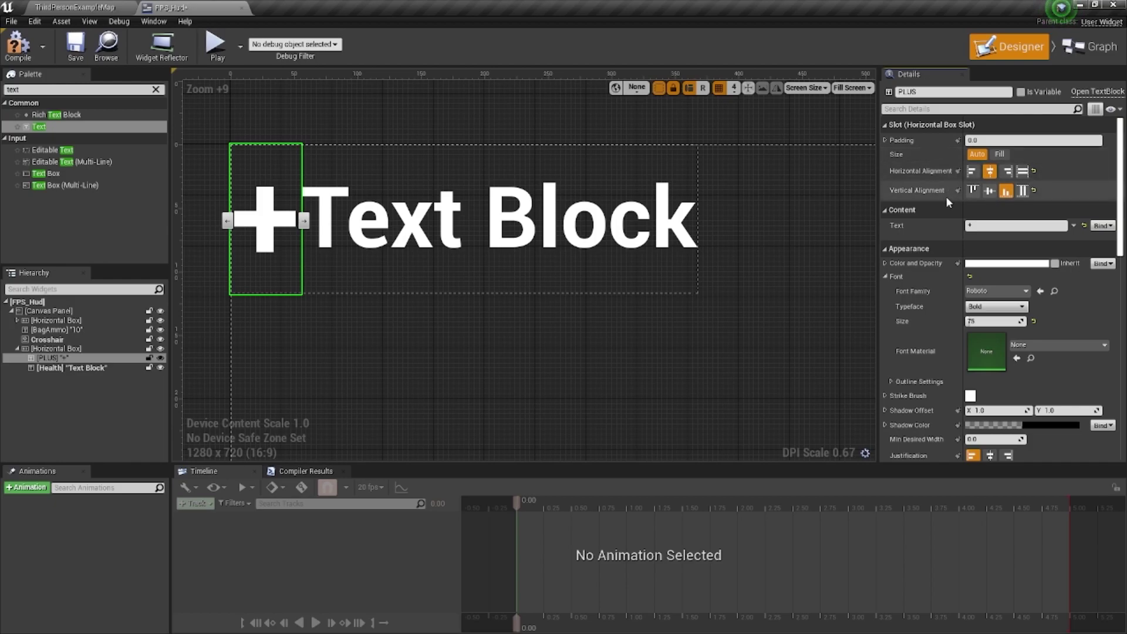
left_click(700, 324)
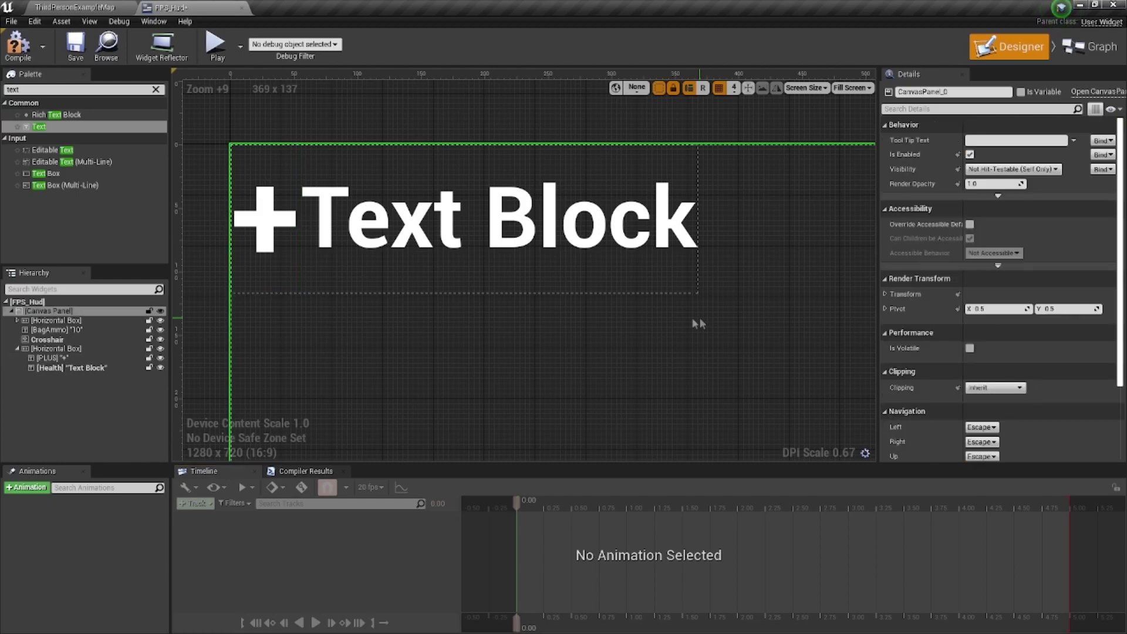
Step: Set the PLUS text's slot padding to 10, 0, 15, 10
left_click(285, 247)
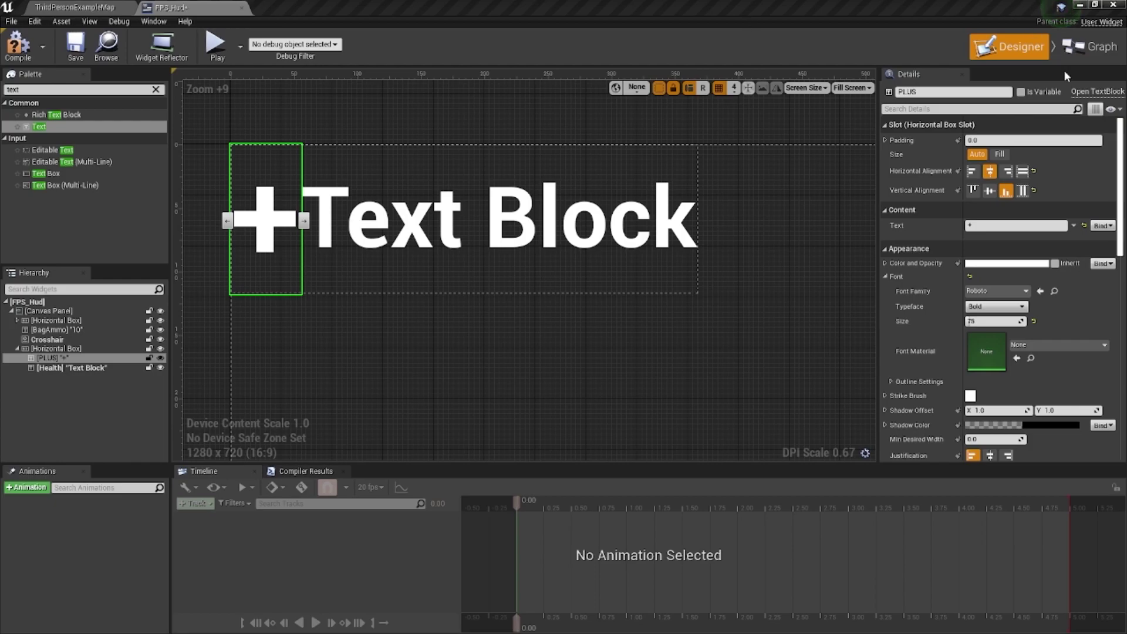
left_click(1011, 140)
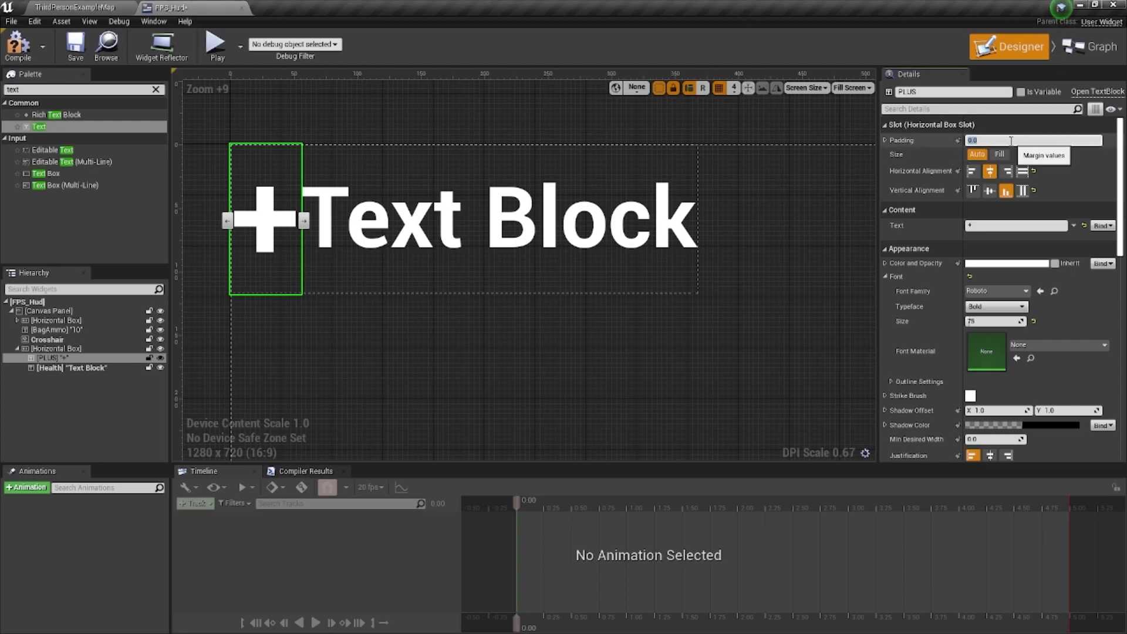
type("10, 0, 15,")
type("10")
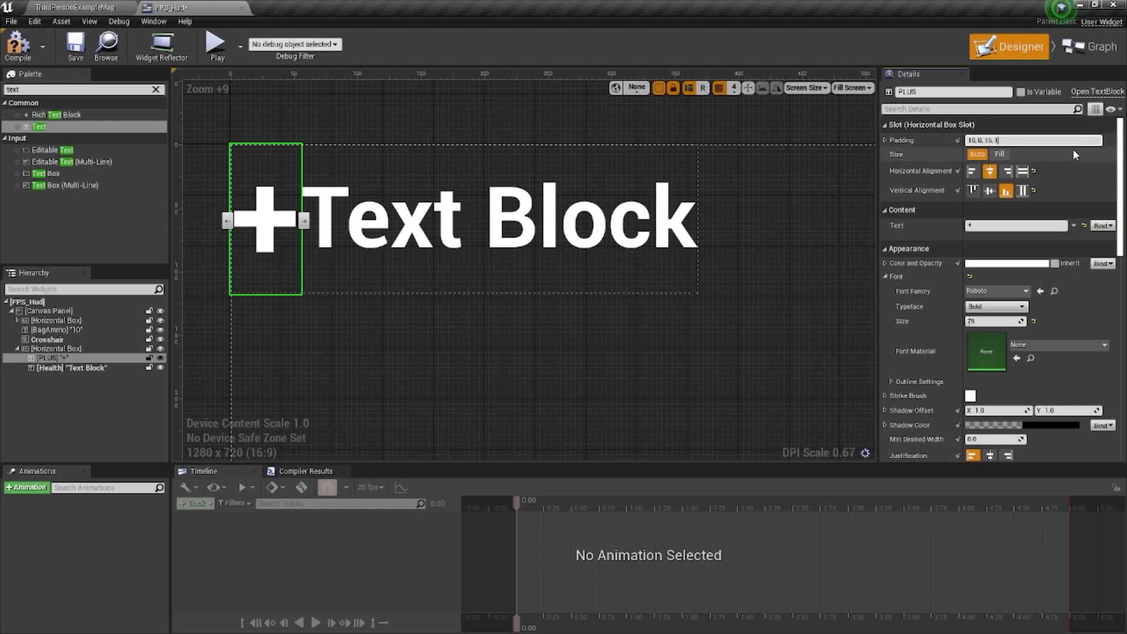
key("Return")
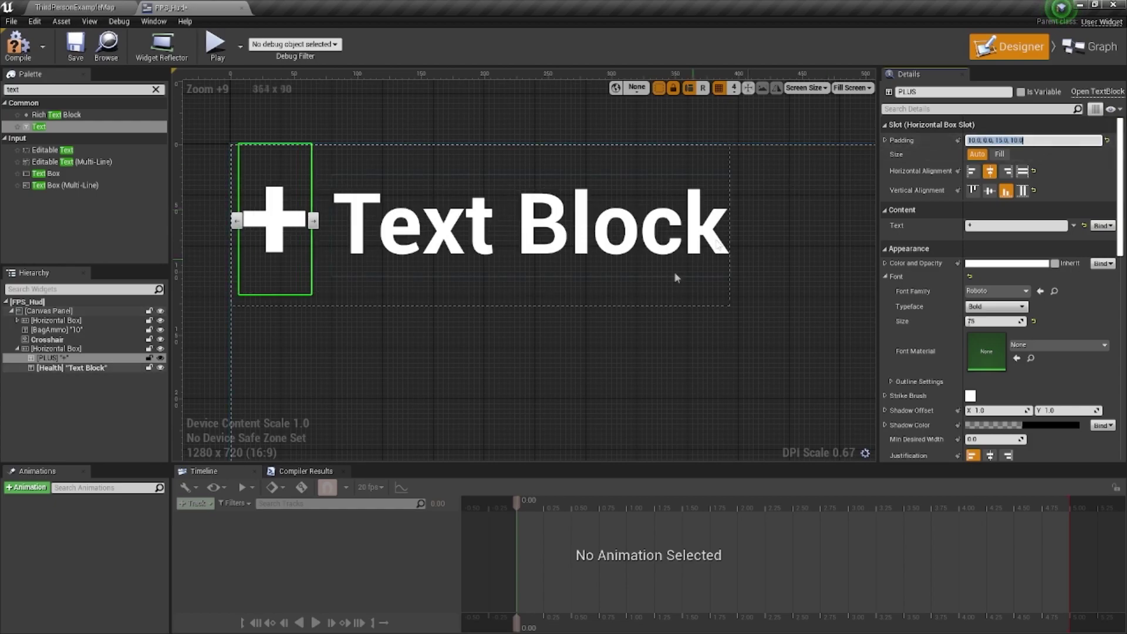
Step: Set the Health text's slot padding to 10, 10, 15, 10, and reselect the PLUS text
left_click(528, 258)
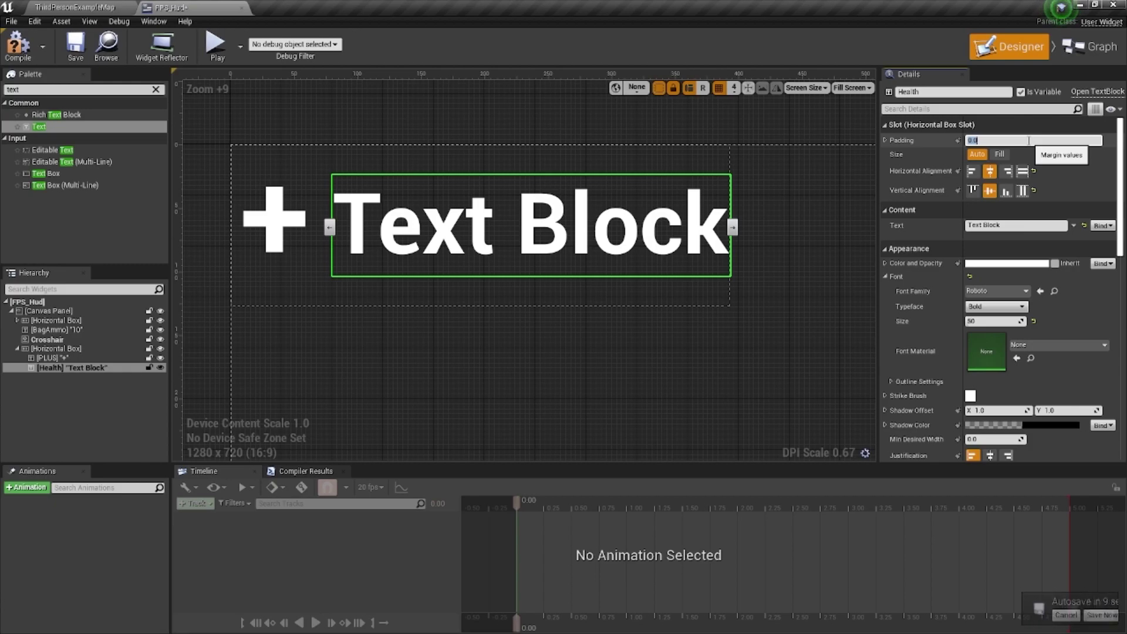
left_click(1028, 140)
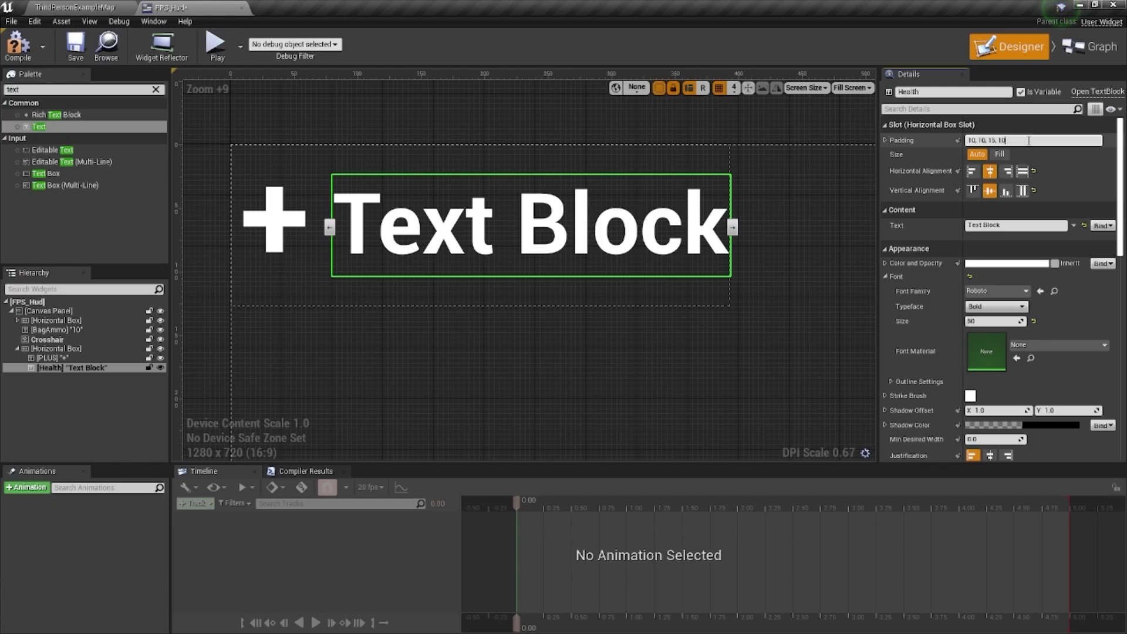
key("Return")
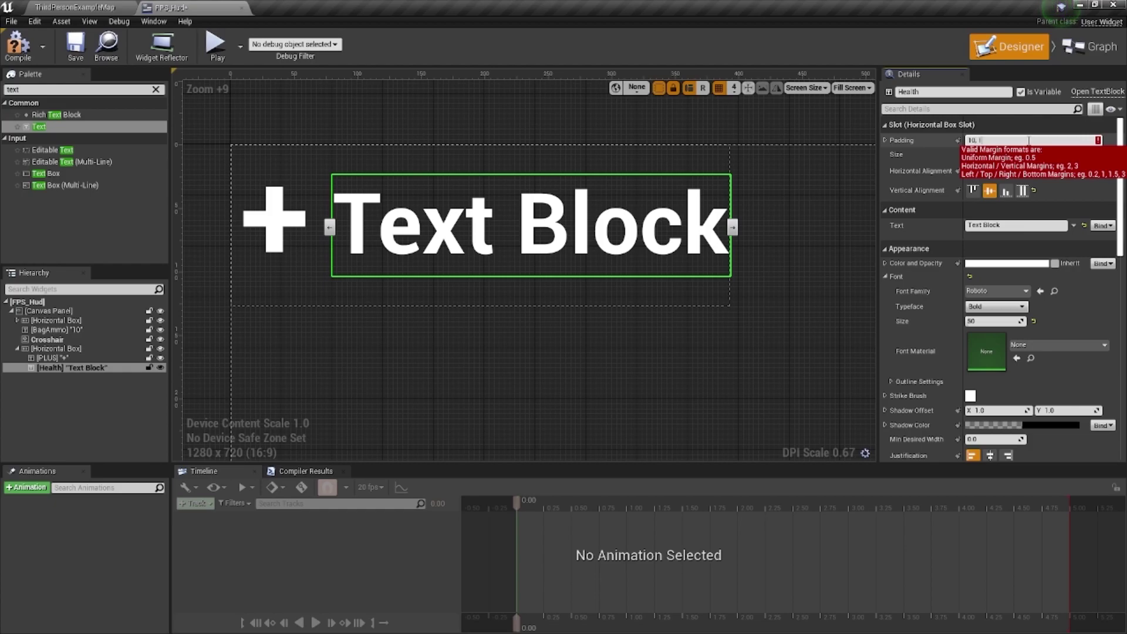
key("Return")
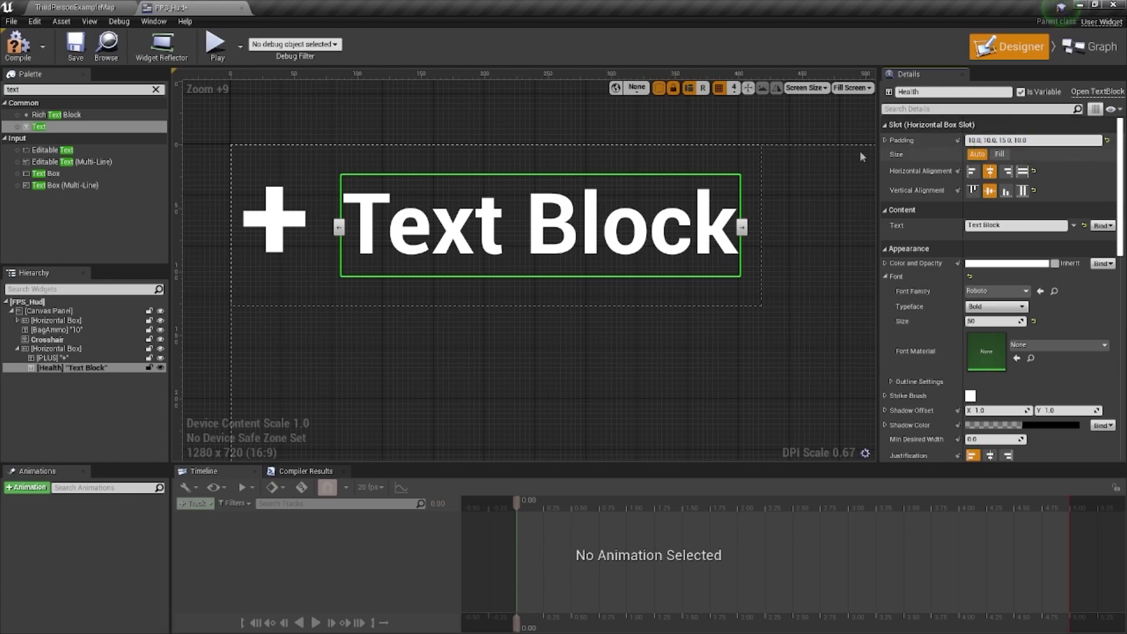
left_click(275, 239)
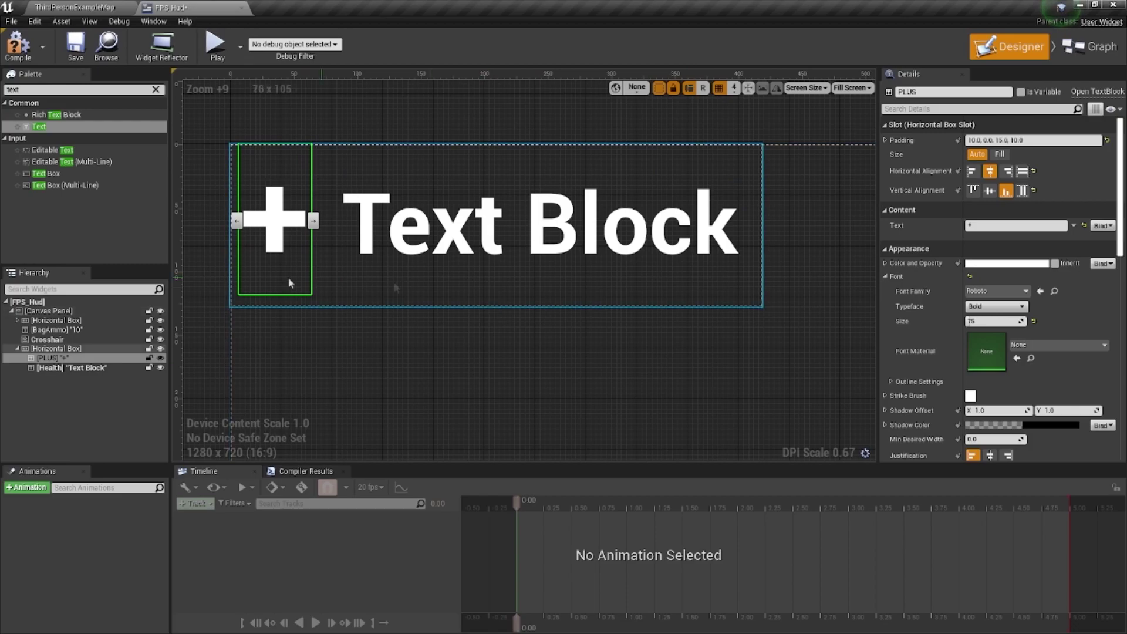
Step: Duplicate the Horizontal Box that holds the PLUS and Health texts
left_click(59, 349)
left_click(101, 368, "shift")
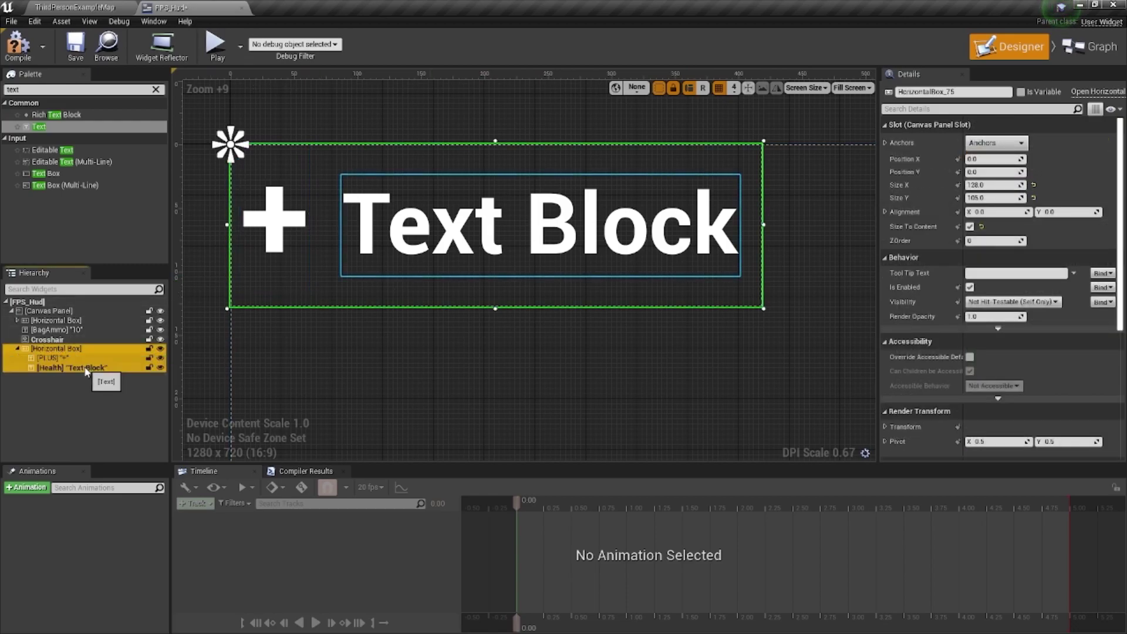
key("ctrl+w")
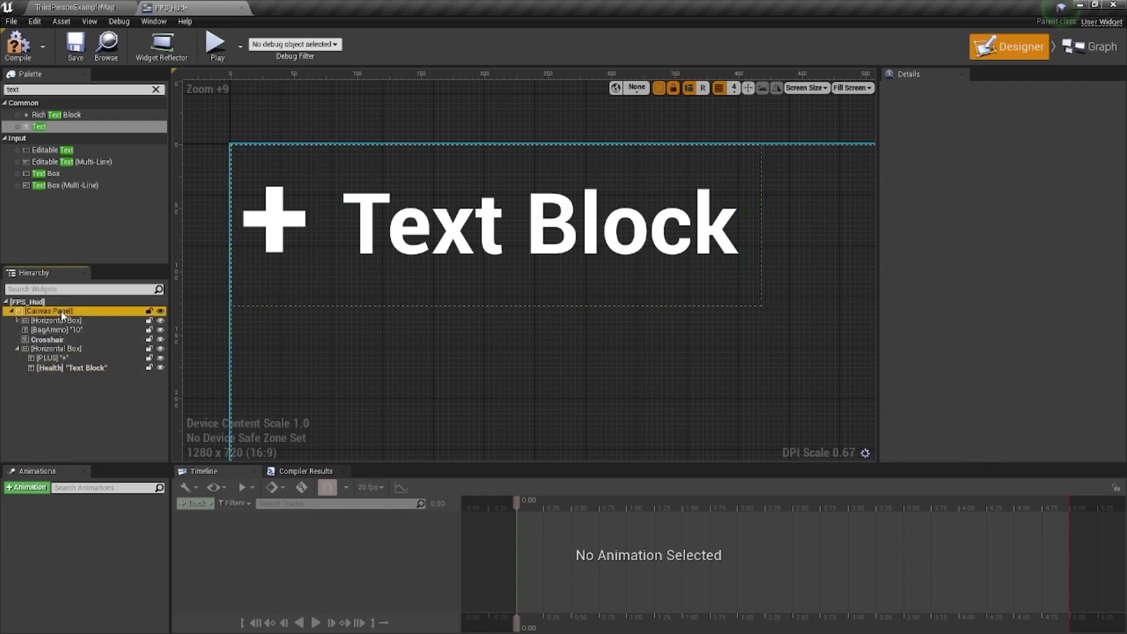
left_click(17, 348)
scroll(415, 289, "down", 3)
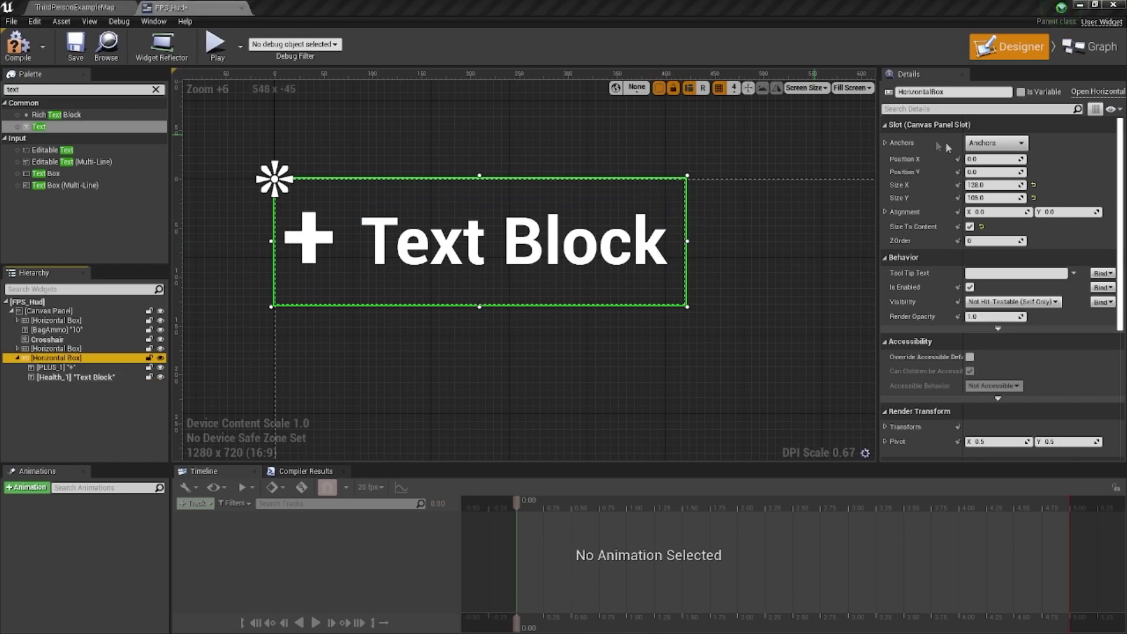
Step: Set the duplicated Horizontal Box's Position Y to 130
left_click(993, 173)
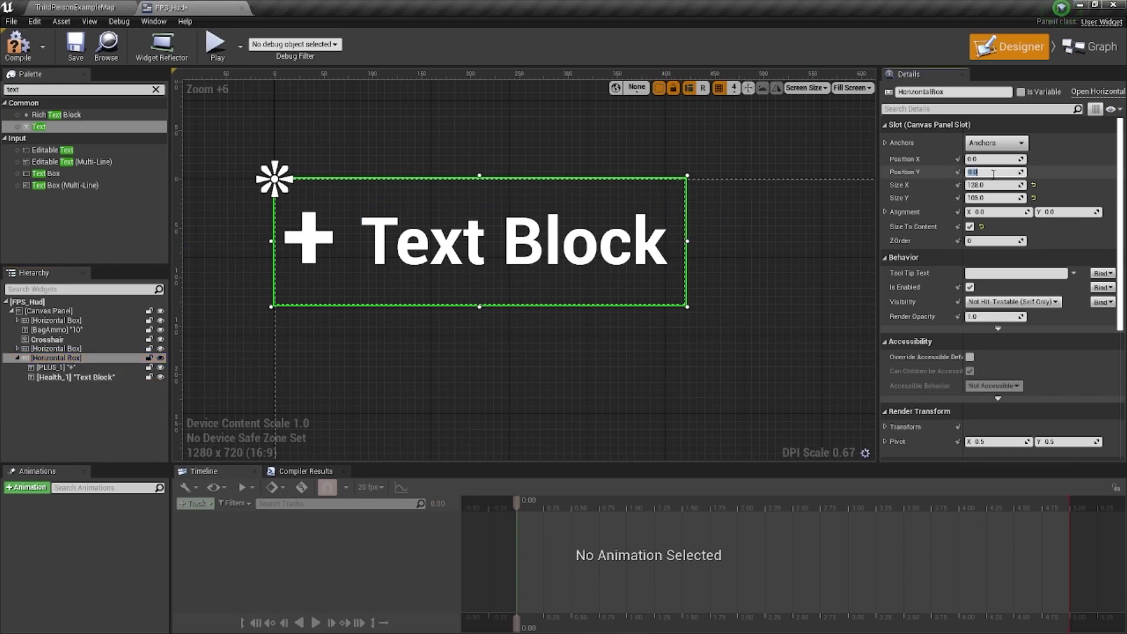
type("130")
key("Return")
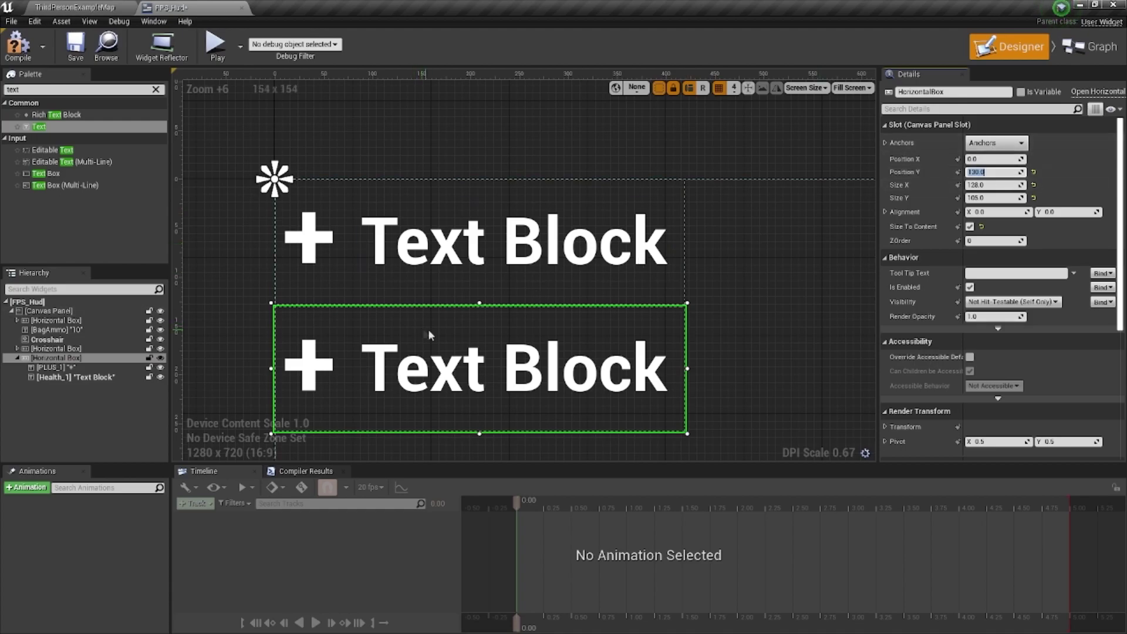
Step: Change the duplicated plus sign's text content to ^
left_click(318, 371)
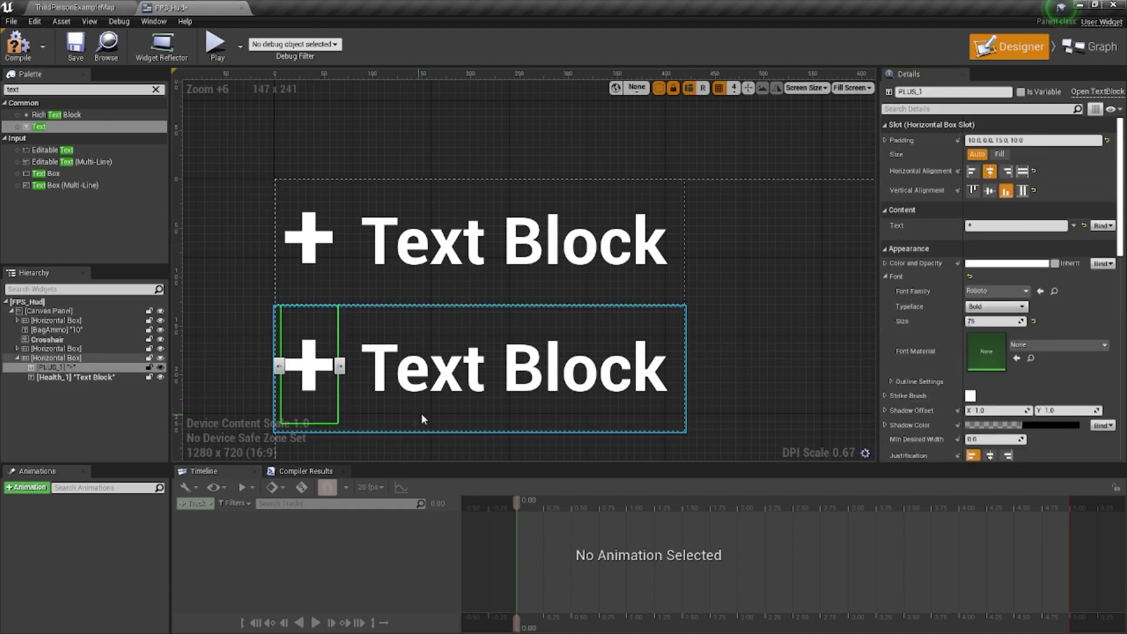
left_click(968, 225)
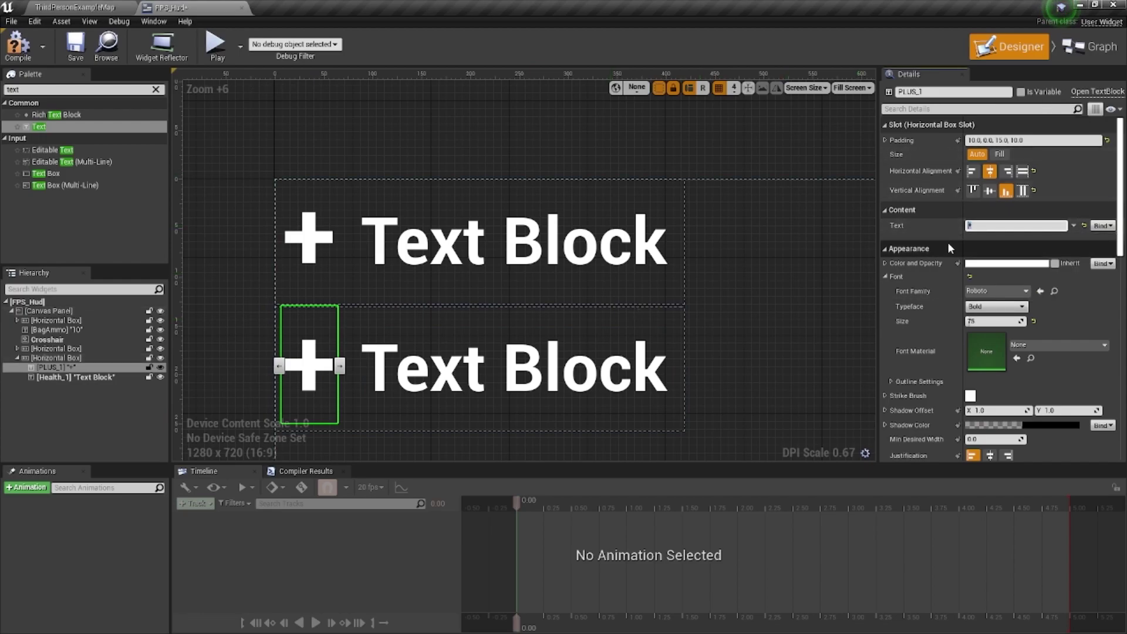
type("^")
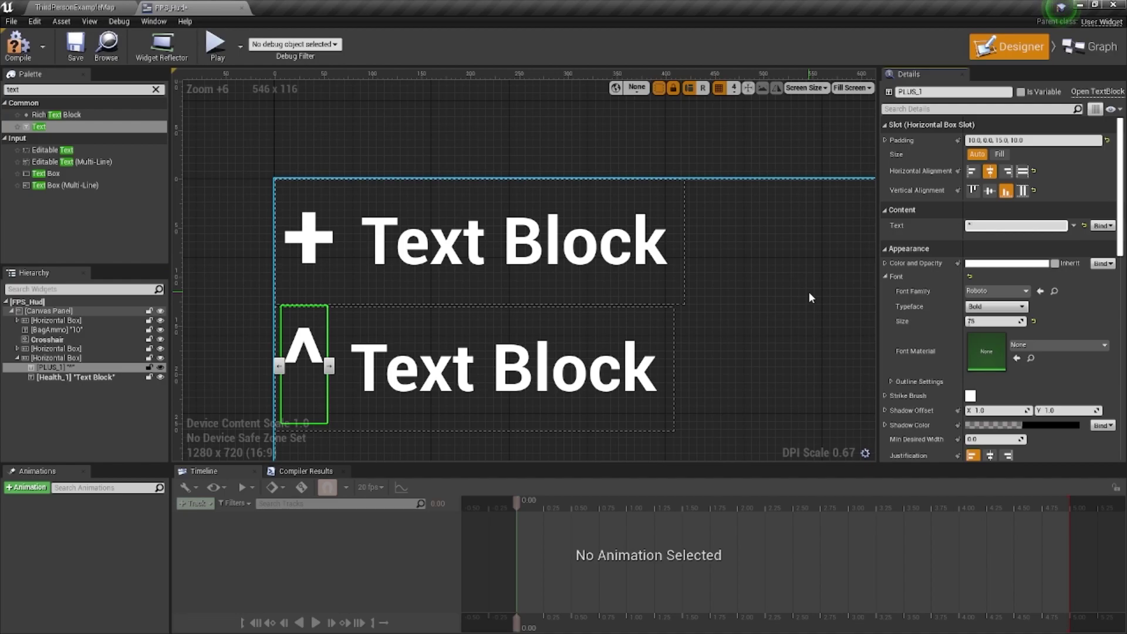
Step: Rename the duplicated Health text widget as Armour
left_click(568, 385)
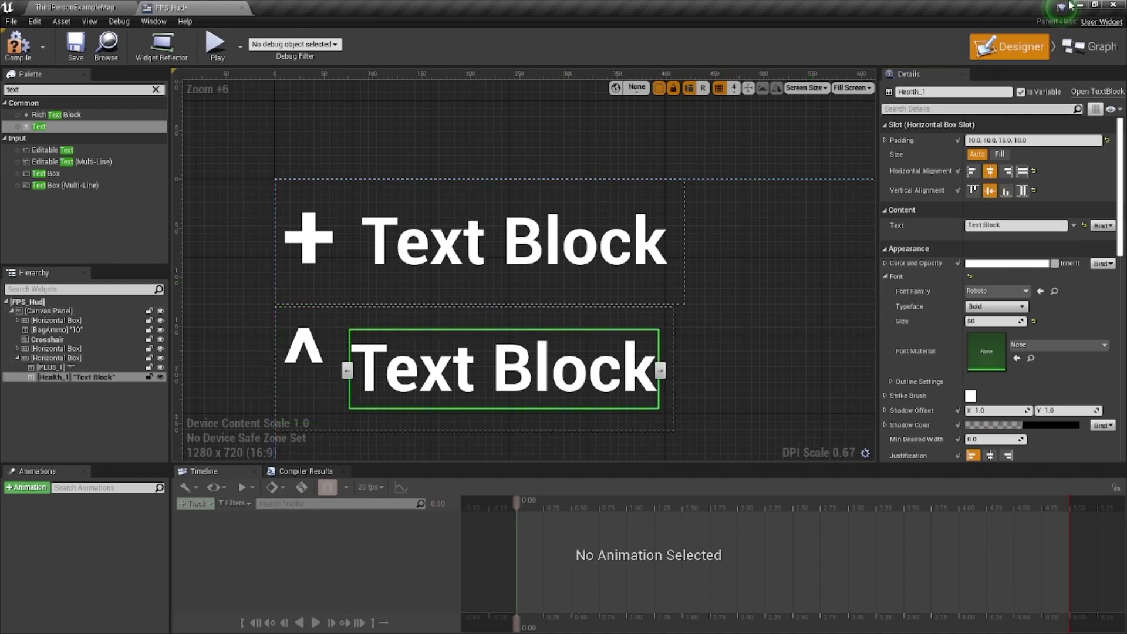
key("F2")
type("Armour")
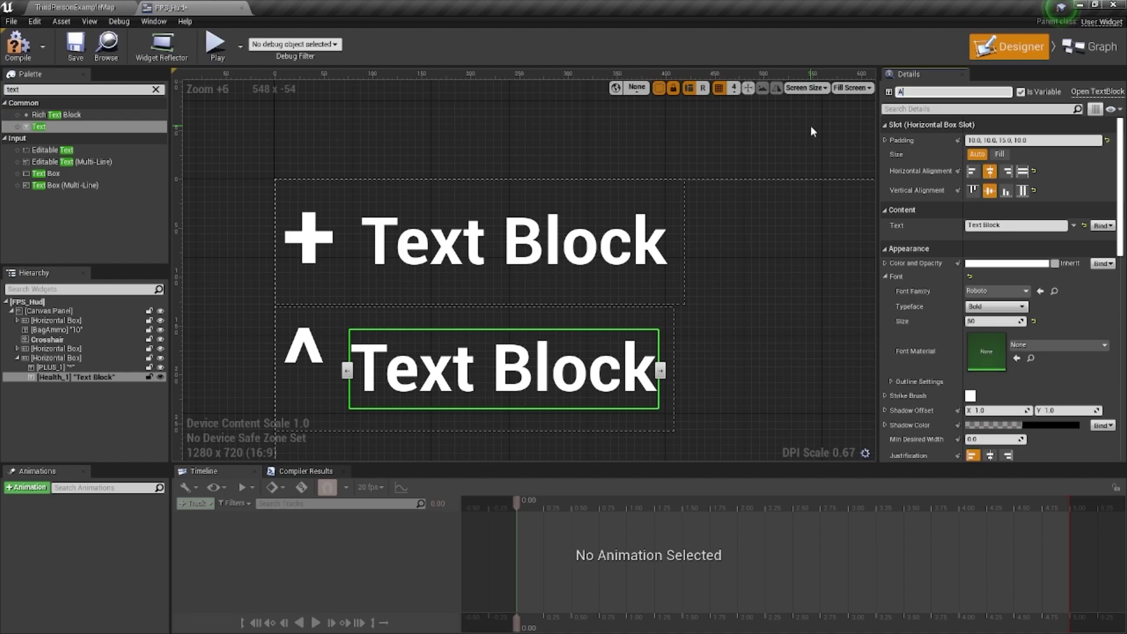
key("Return")
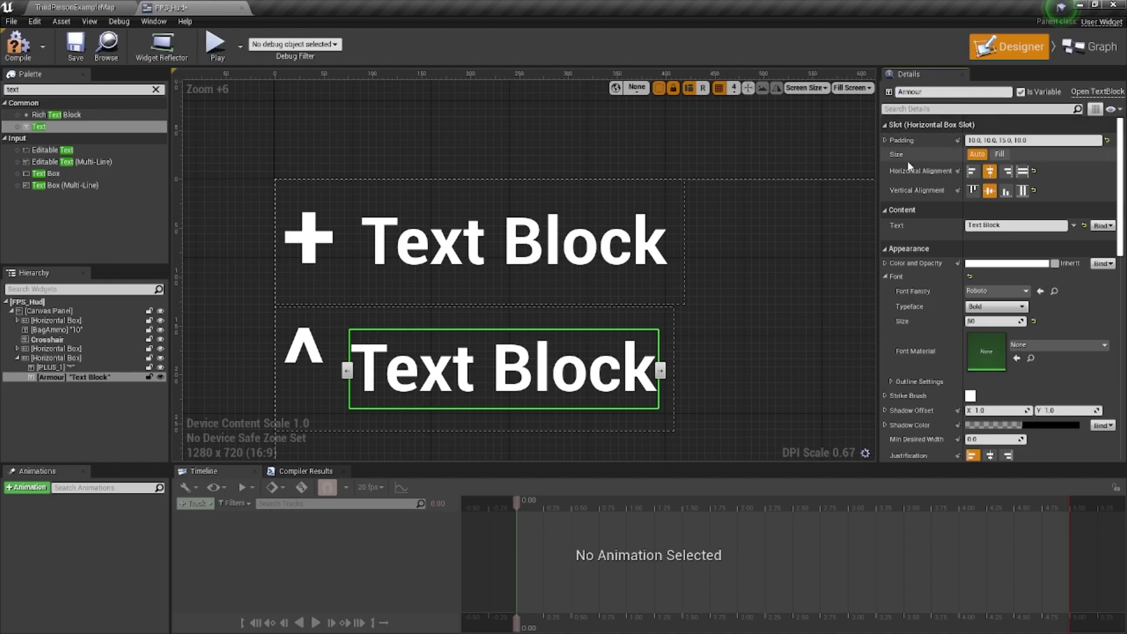
Step: Rename the duplicated PLUS_1 text widget as ^
left_click(58, 369)
left_click(939, 92)
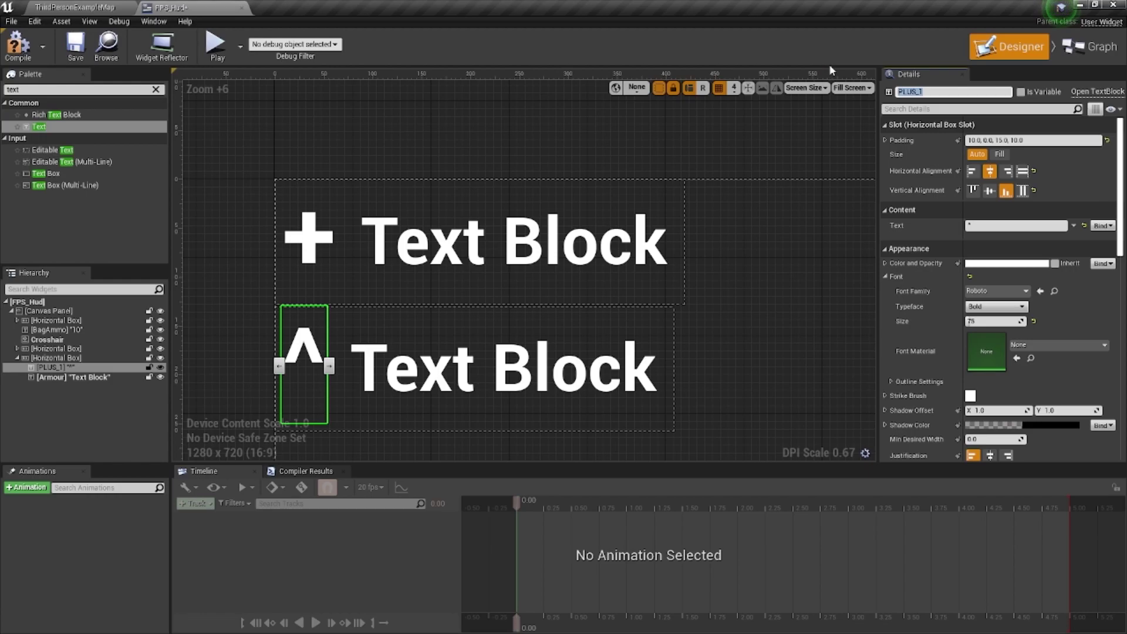
type("\"^\"")
key("Return")
type("^")
key("Return")
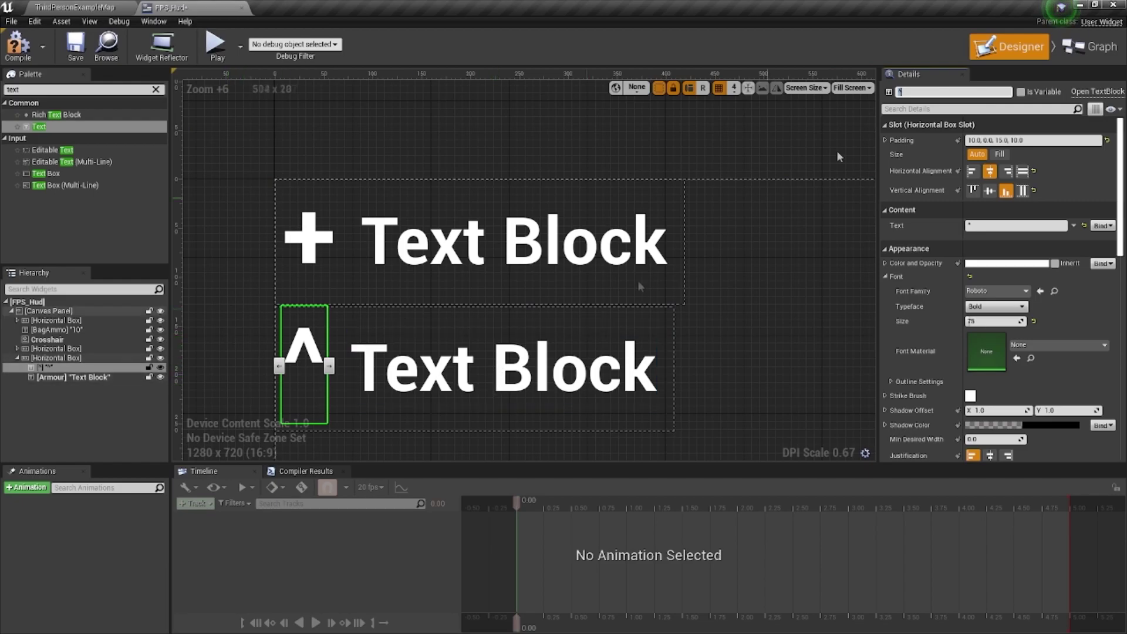
left_click(482, 350)
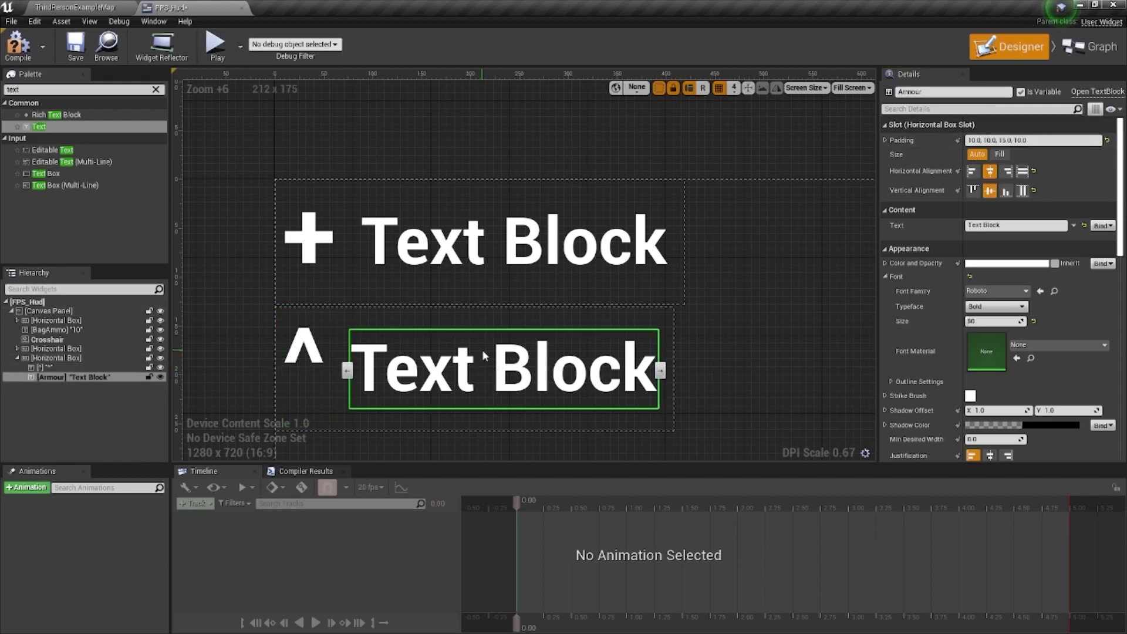
left_click(304, 352)
left_click(308, 238)
left_click(405, 344)
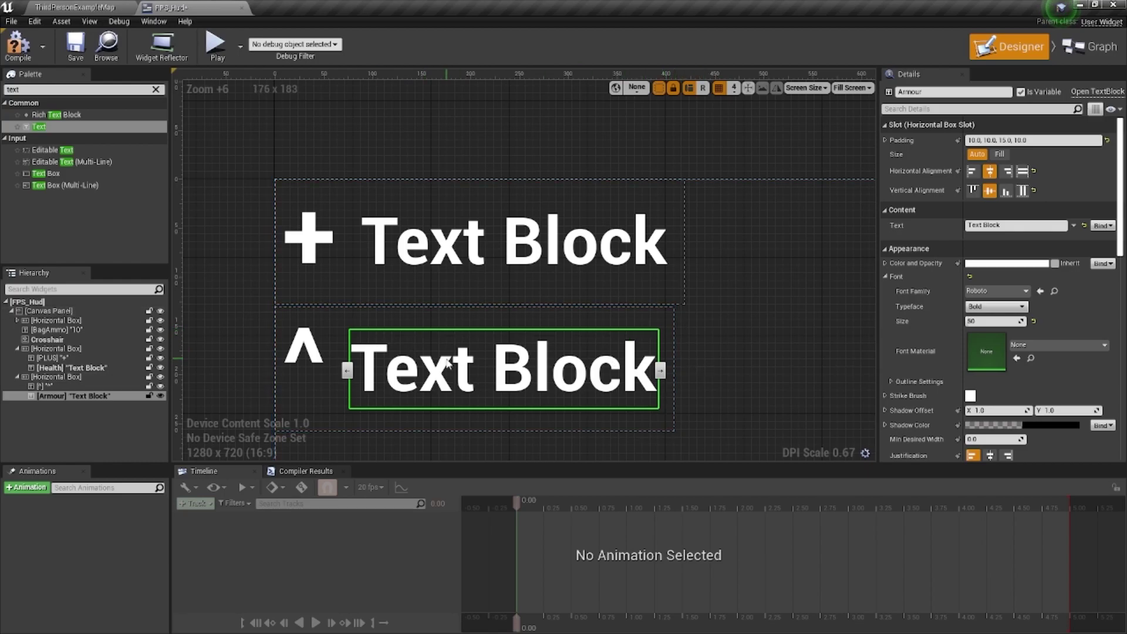
Step: Turn Size To Content off and back on for the Horizontal Box holding the Armour text, and reselect the Armour text
left_click(675, 402)
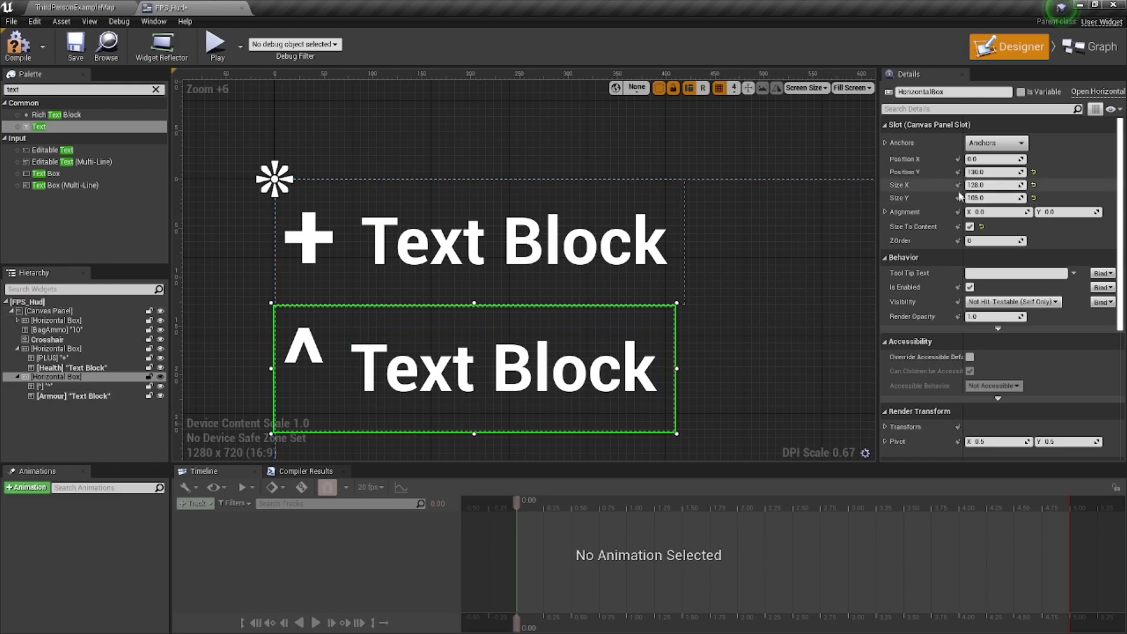
left_click(969, 227)
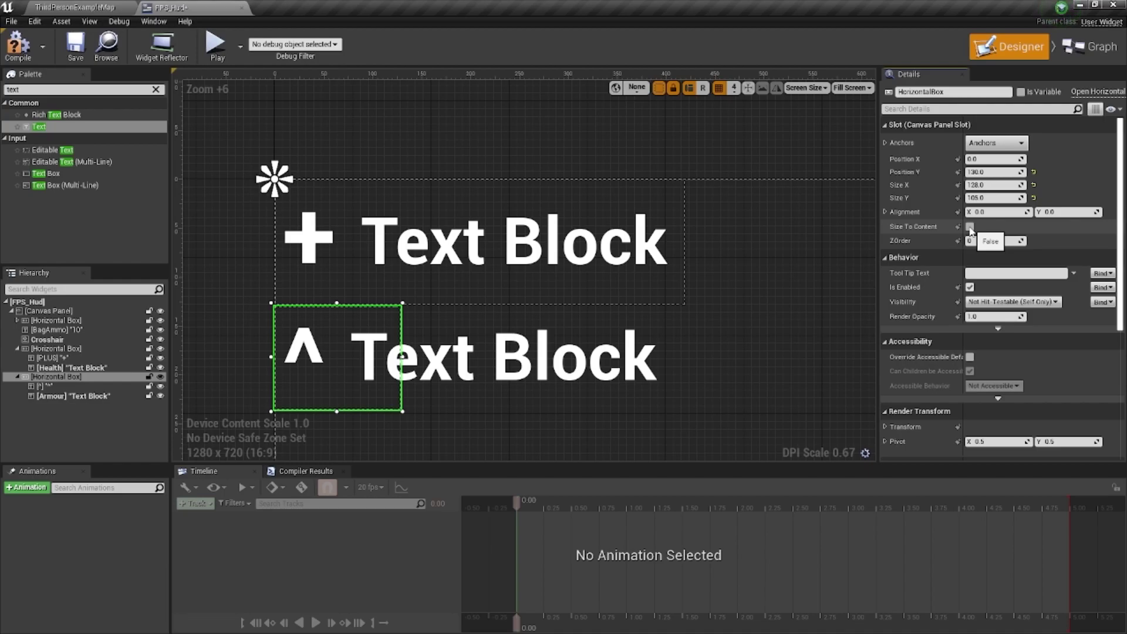
left_click(970, 227)
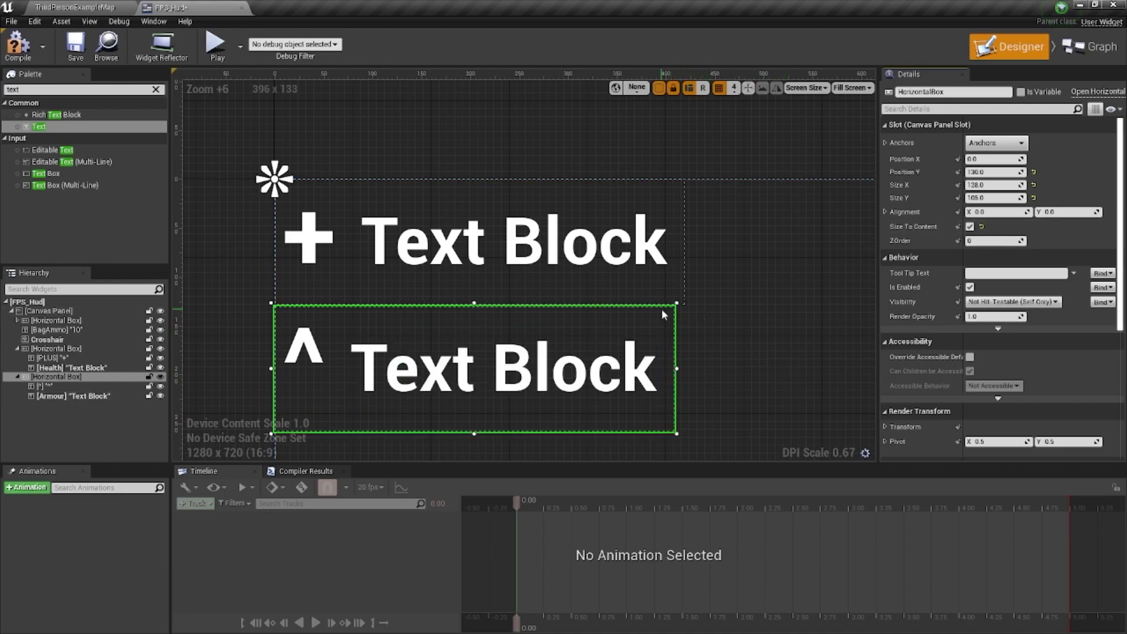
left_click(553, 371)
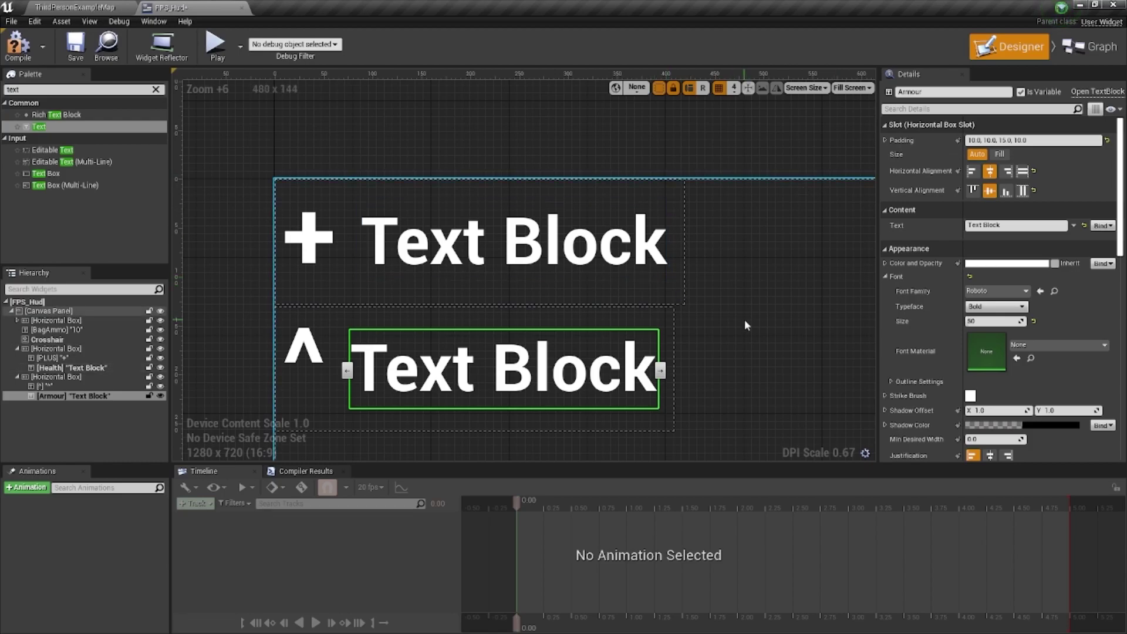
Step: Examine the placement of the health and armour rows on the whole HUD canvas
scroll(744, 319, "down", 2)
left_click(747, 335)
right_click_drag(765, 335, 544, 311)
scroll(563, 314, "down", 3)
right_click_drag(681, 324, 493, 226)
scroll(692, 289, "down", 4)
left_click(301, 201)
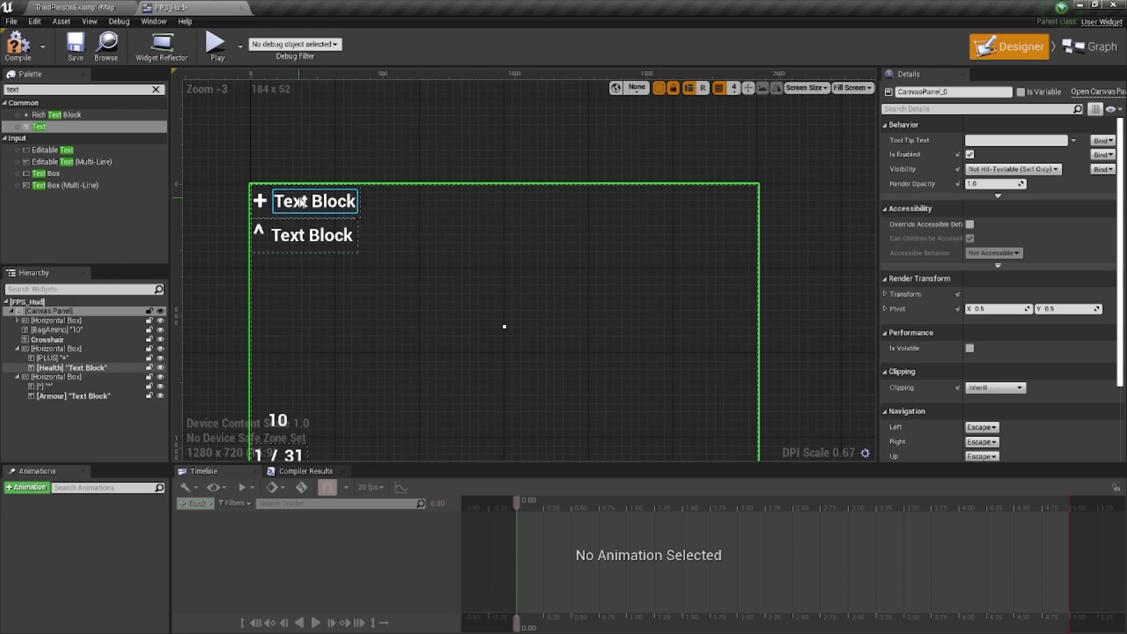
left_click(301, 201)
left_click(298, 238)
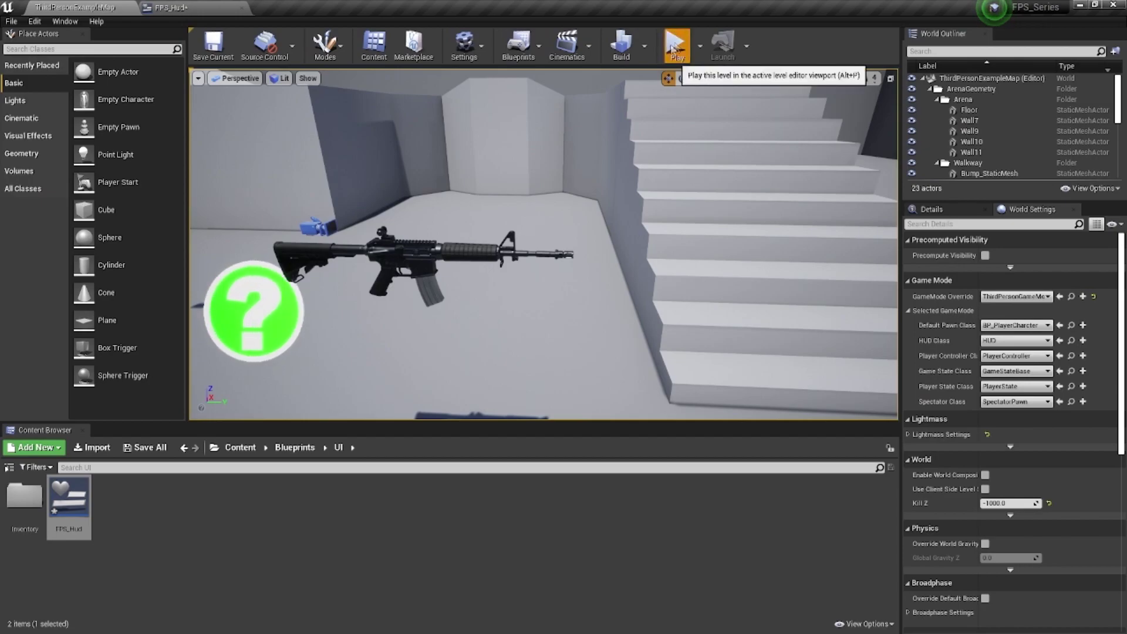
Step: Play the ThirdPersonExampleMap level and walk around to check the crosshair, health and armour texts on the HUD
left_click(674, 46)
key("w")
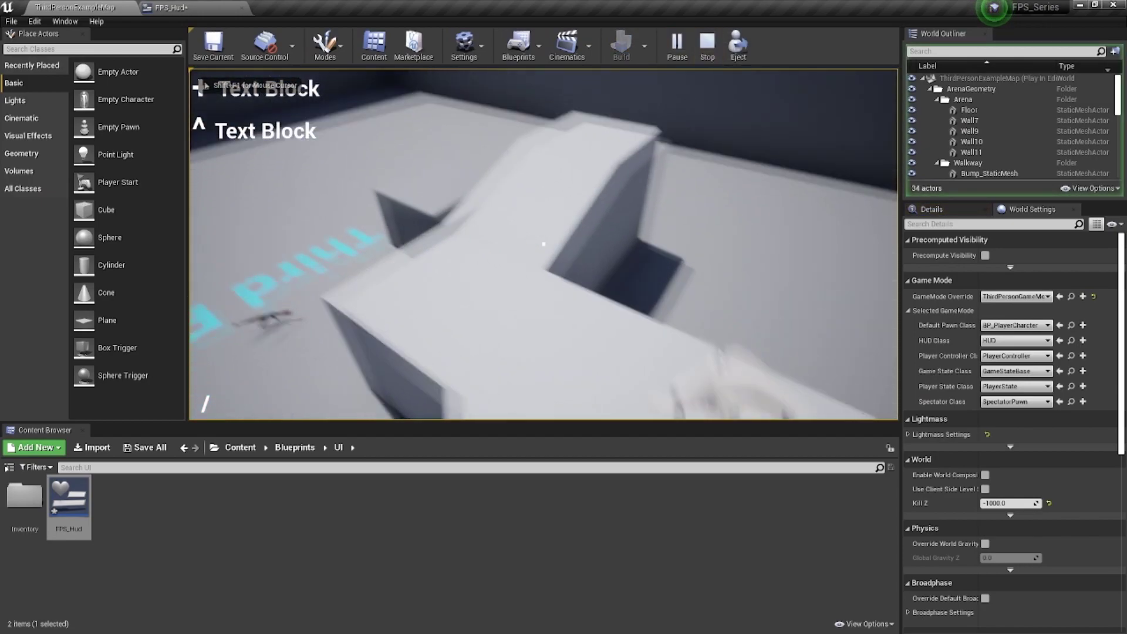
key("shift+F1")
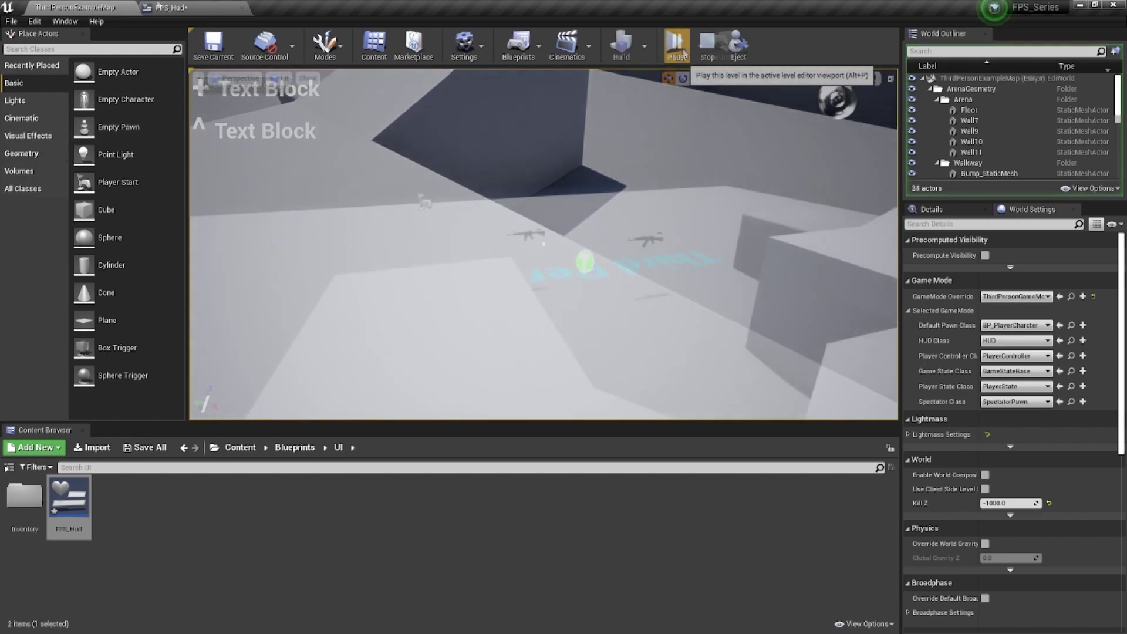
left_click(574, 268)
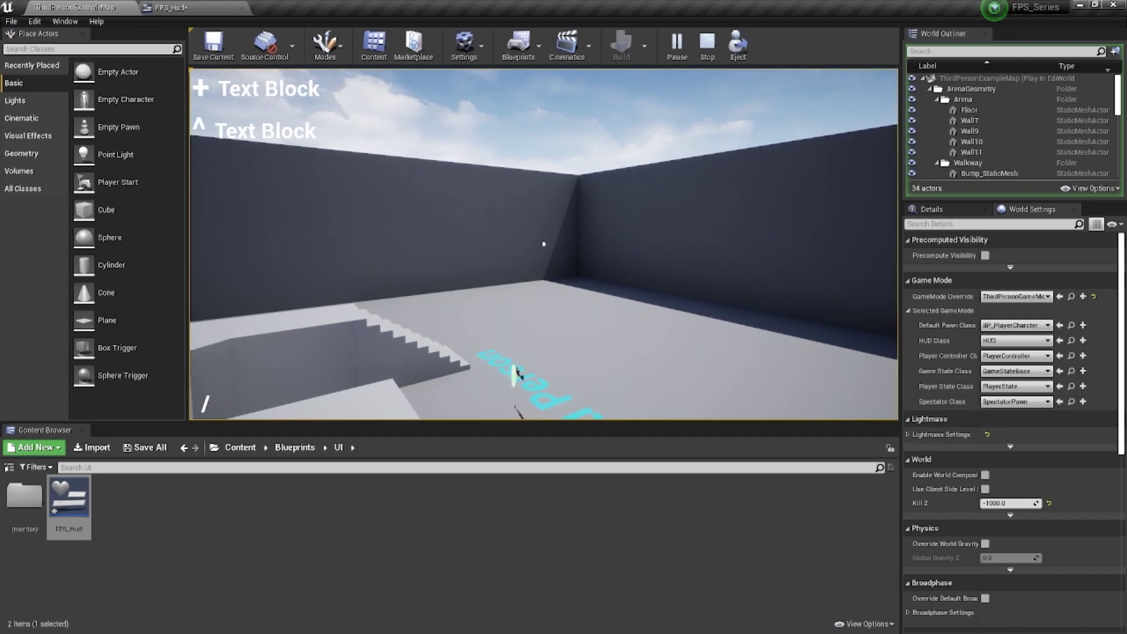
key("w")
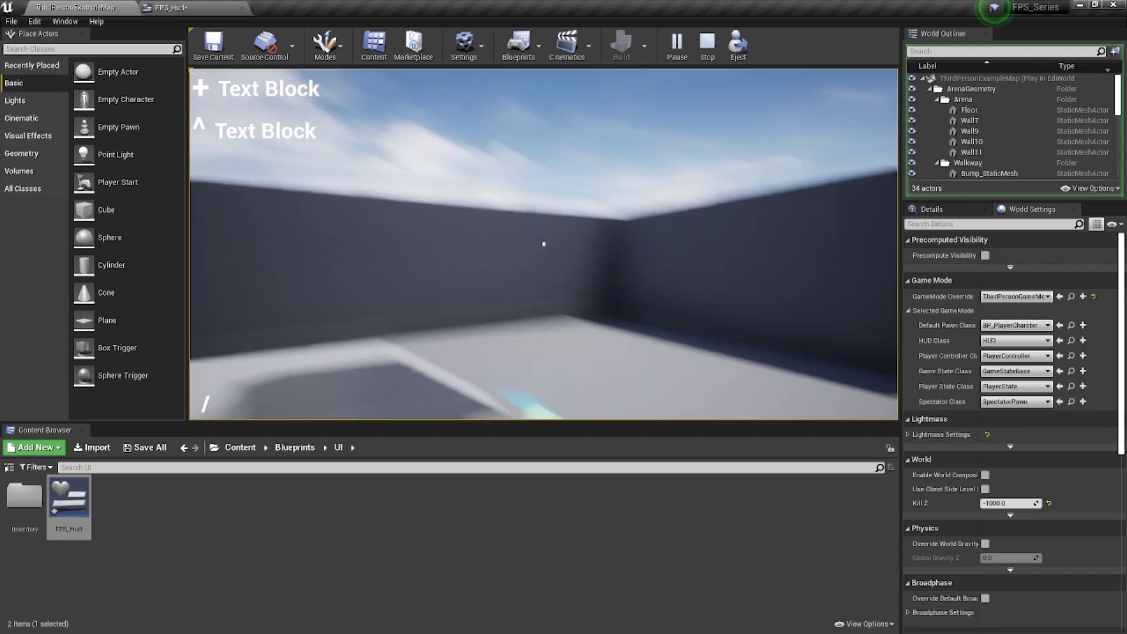